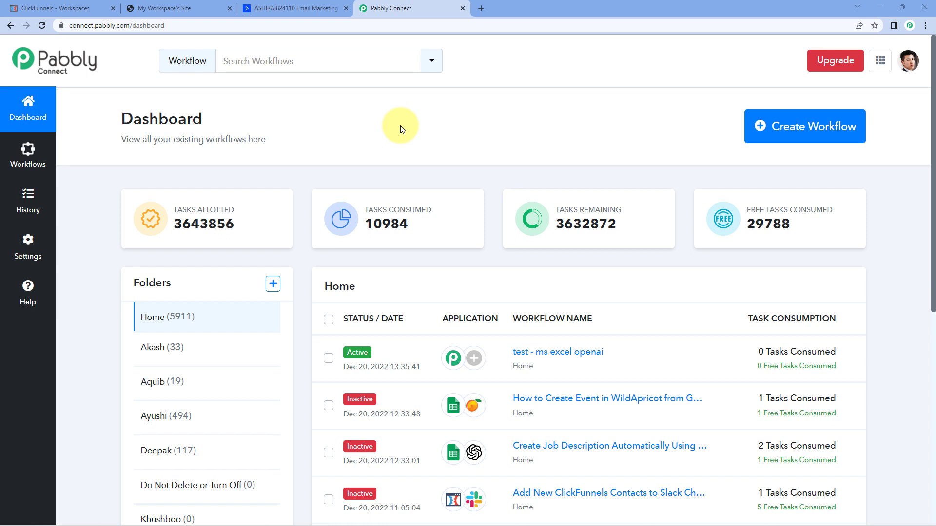
- Create a new workflow named "ClickFunnel to ActiveCamapign"
click(768, 127)
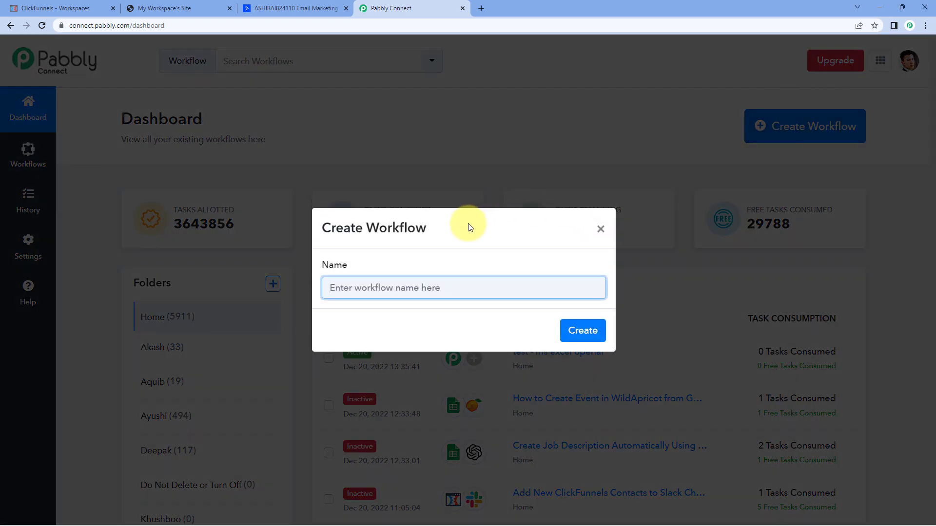
text(ClickFunnel to Activecamapign)
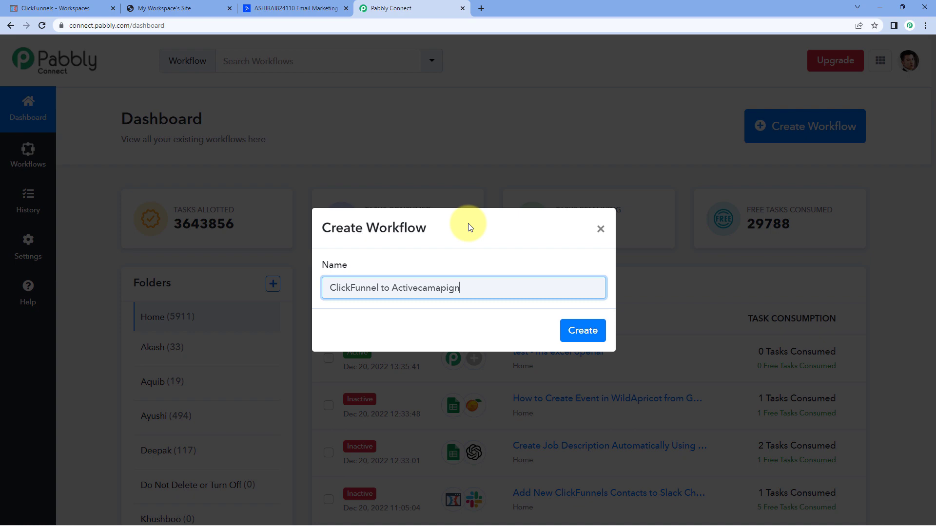
key(BackSpace)
key(Delete)
key(Delete)
key(Delete)
key(Delete)
key(Delete)
key(Delete)
key(Delete)
text(Campaign)
click(583, 330)
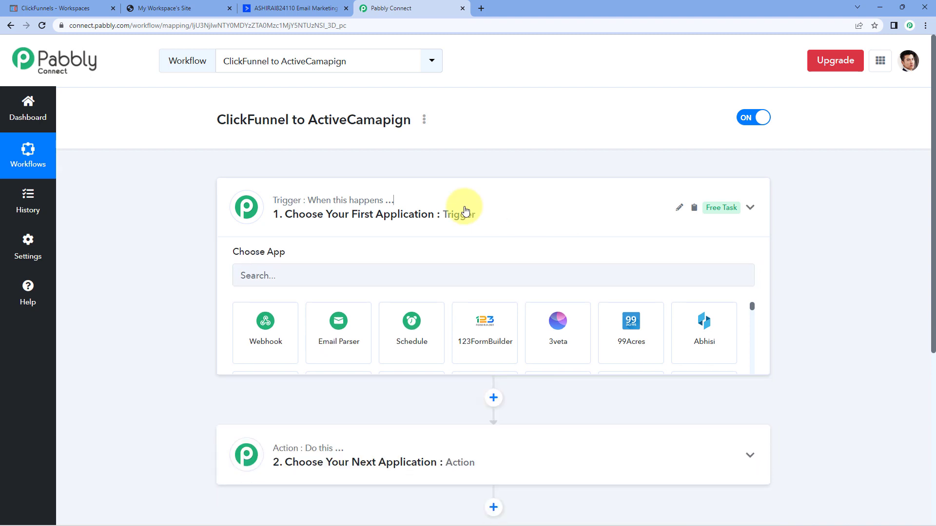
- Look over the workflow's trigger and action steps and the open ClickFunnels and ActiveCampaign dashboards
click(462, 209)
scroll(194, 183, down, 1)
scroll(194, 183, down, 1)
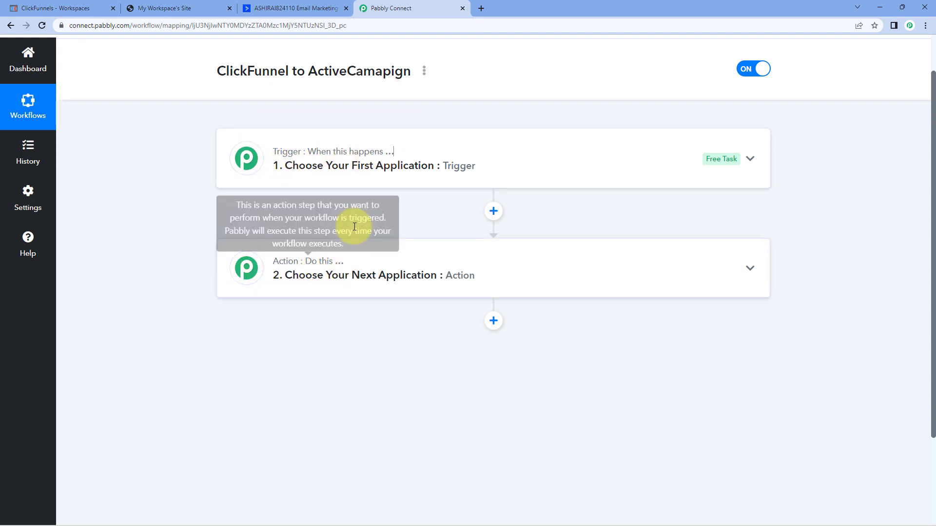
click(407, 155)
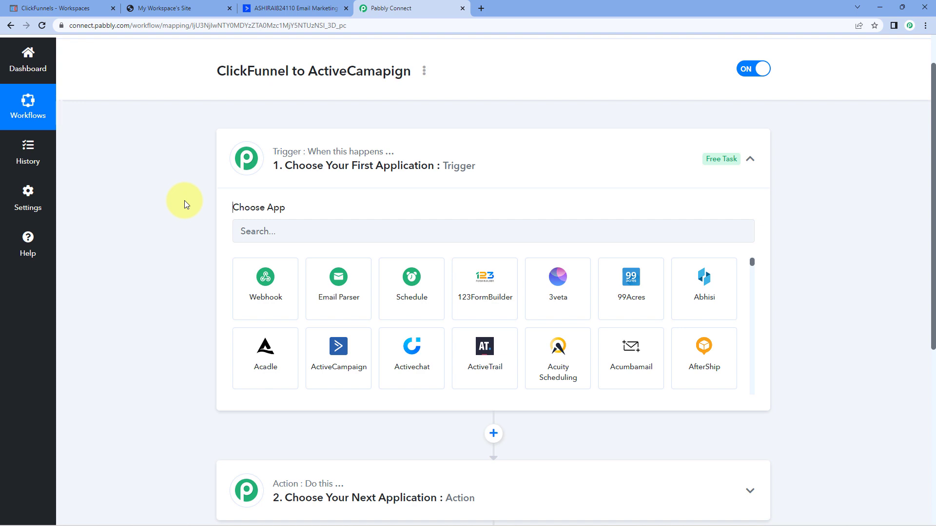
click(48, 8)
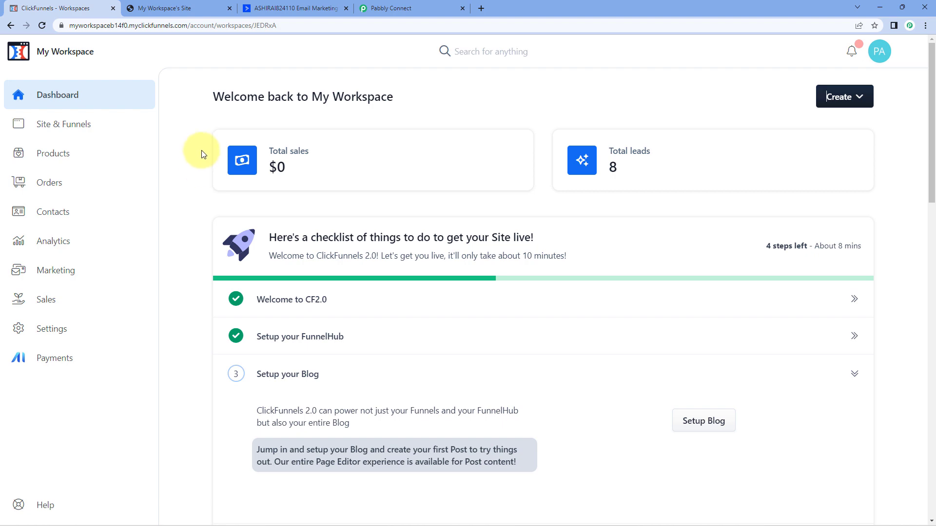
click(292, 8)
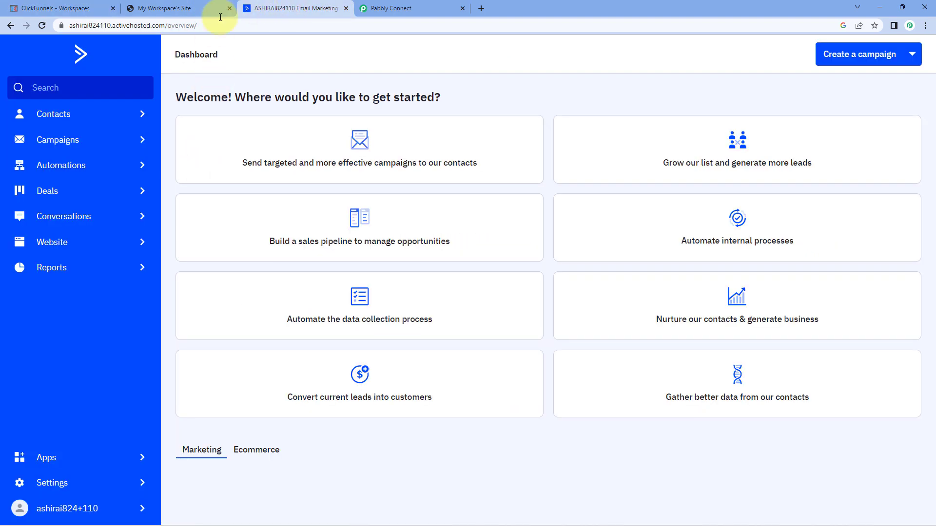
click(418, 7)
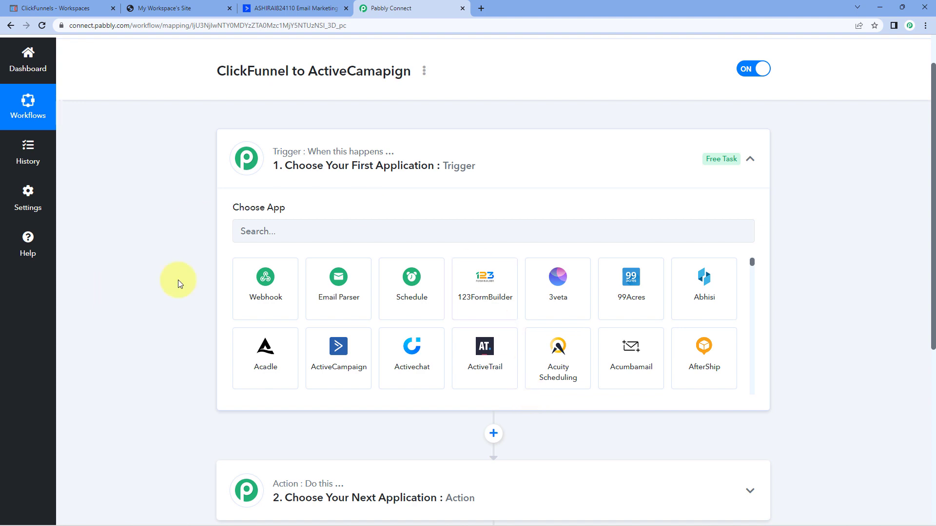
- Set Clickfunnels as the trigger application with New Contact Created as its trigger event
click(261, 240)
text(Click)
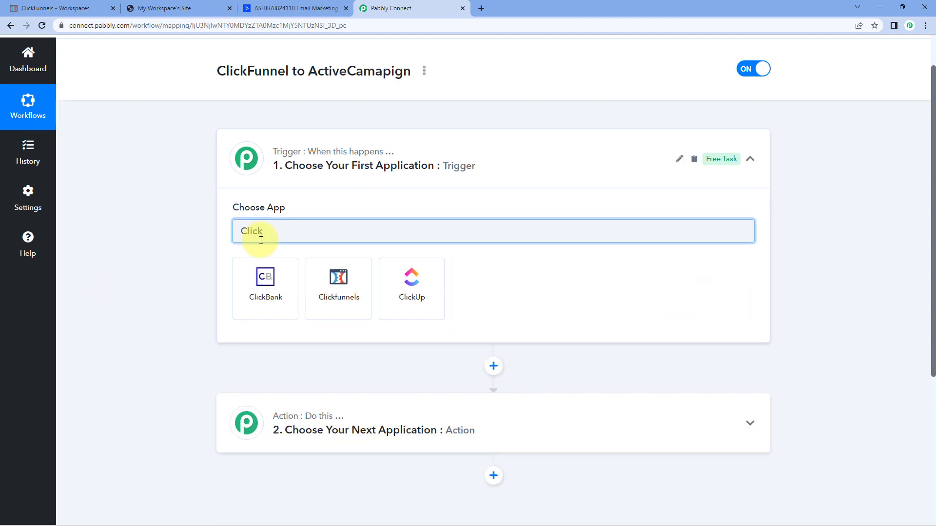
click(336, 288)
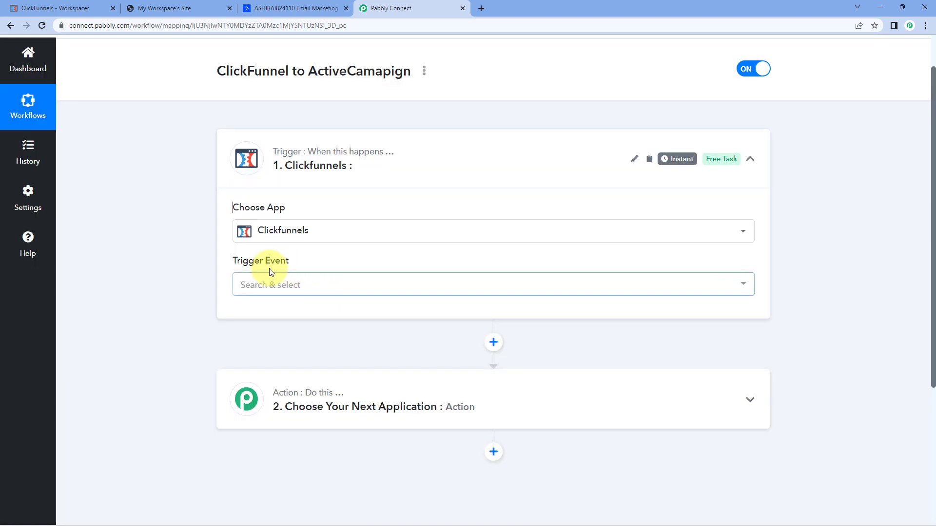
click(317, 280)
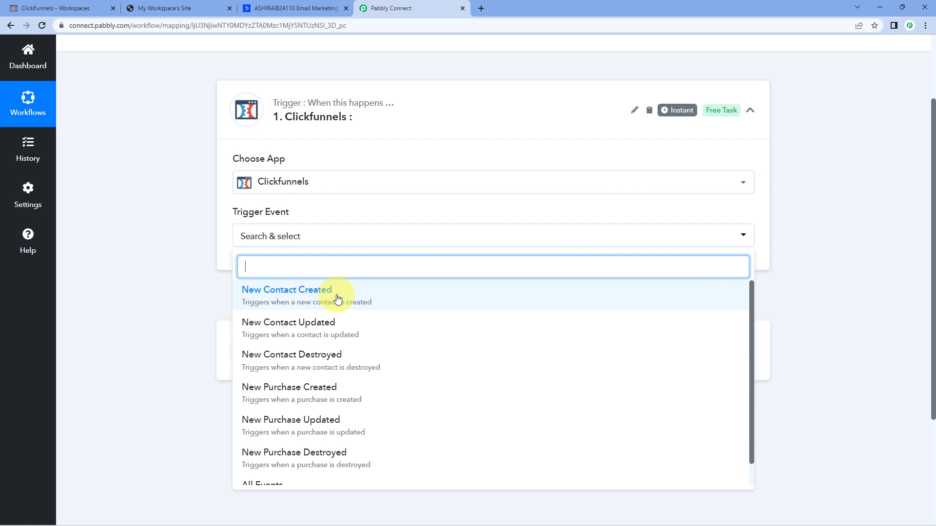
click(346, 299)
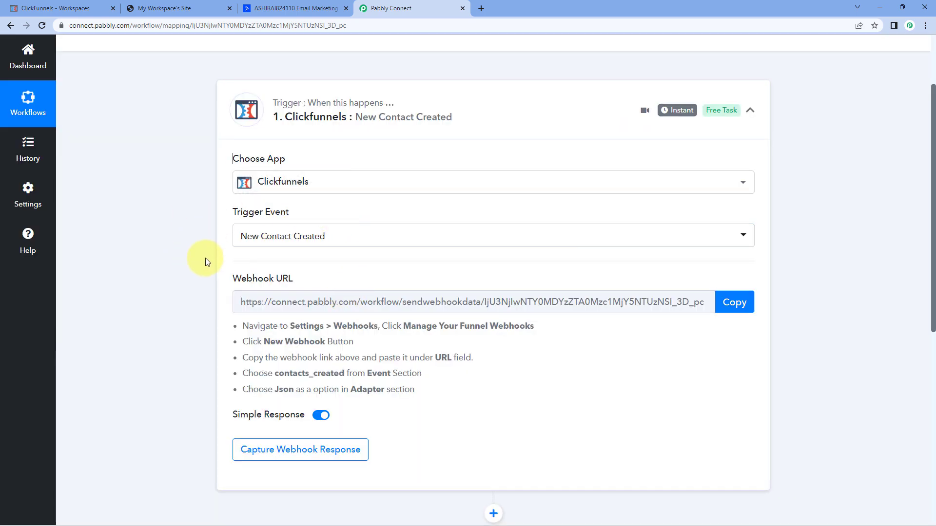
- Review the webhook setup instructions under the Clickfunnels trigger and copy its webhook URL
mouse_move(315, 281)
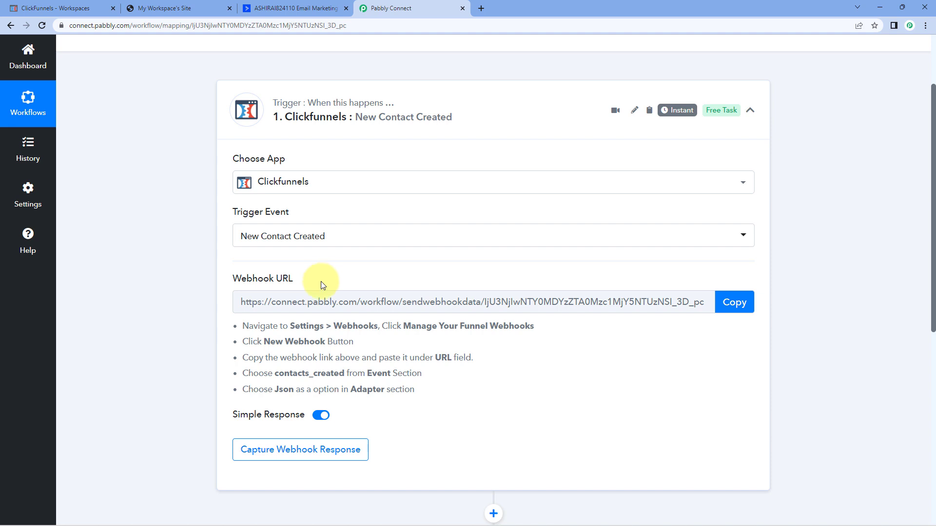
drag(241, 321, 416, 403)
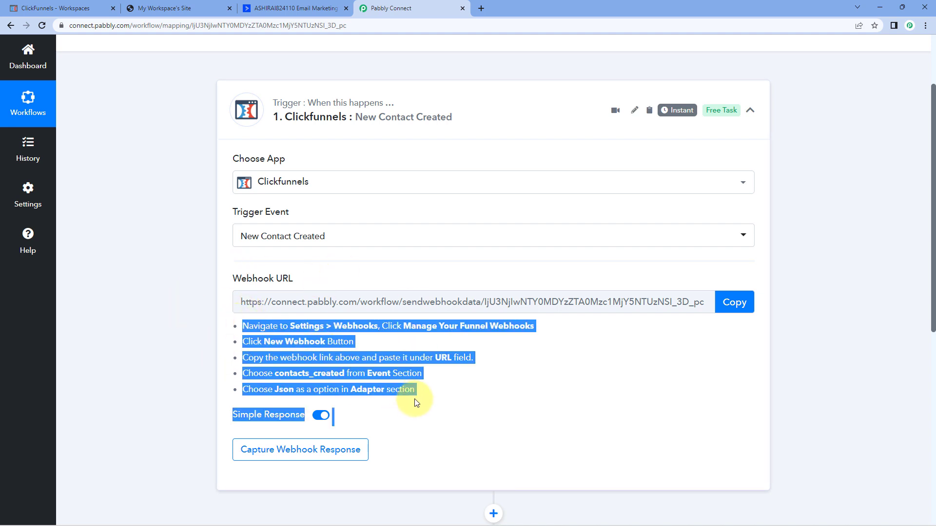
click(429, 386)
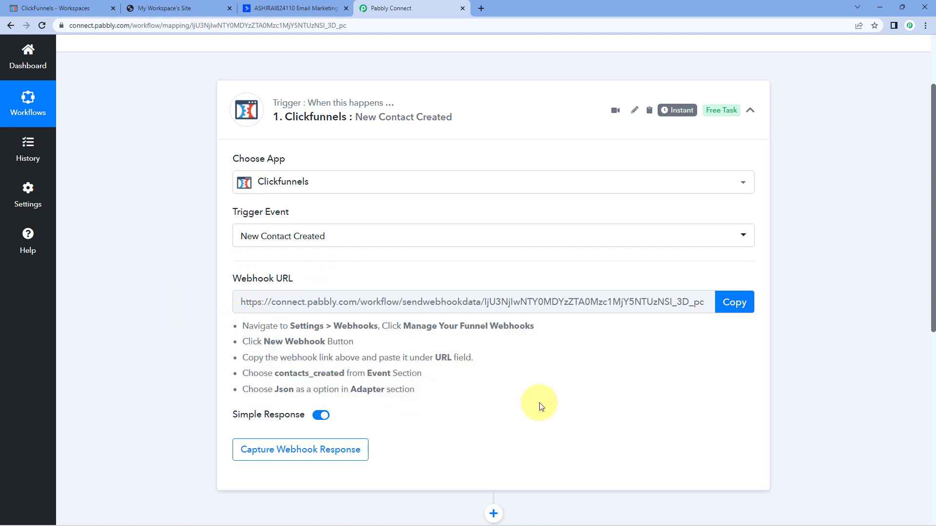
click(742, 303)
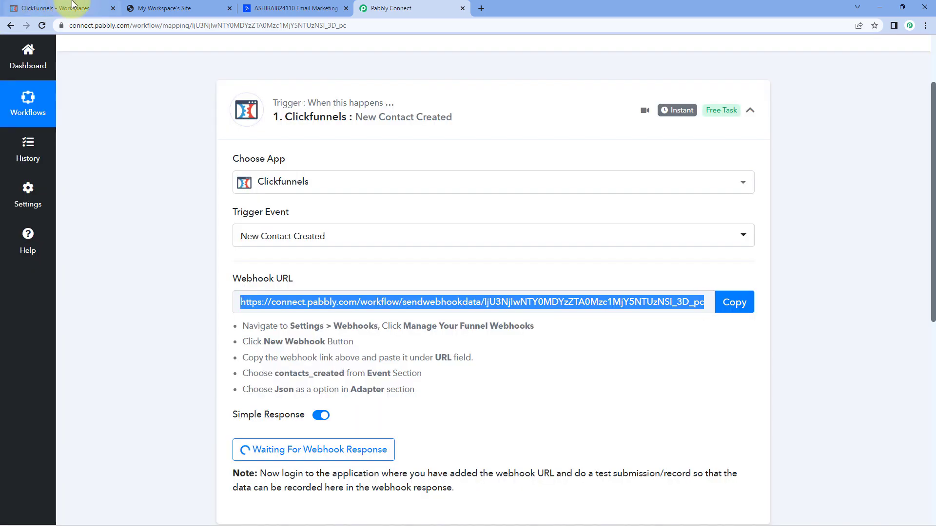
- Switch to ClickFunnels and start a new webhook endpoint named Pabbly in the workspace settings
click(73, 8)
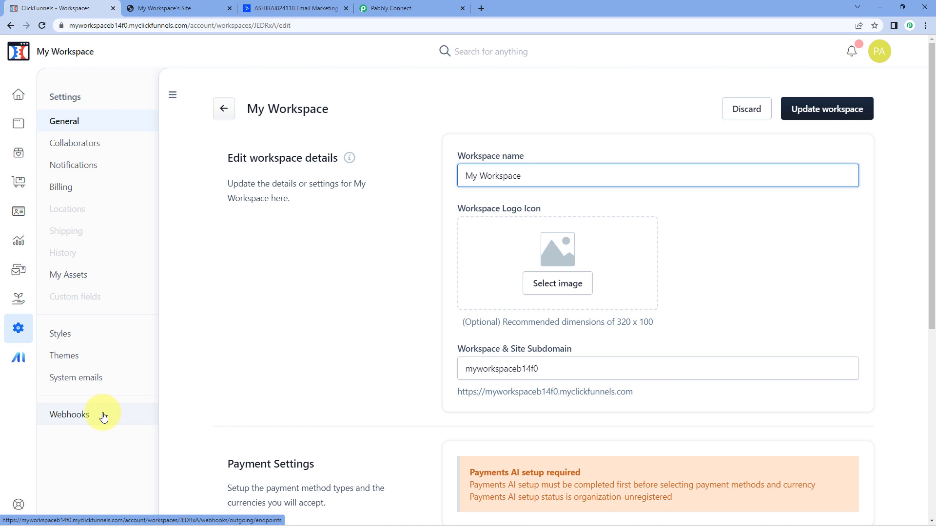
click(89, 418)
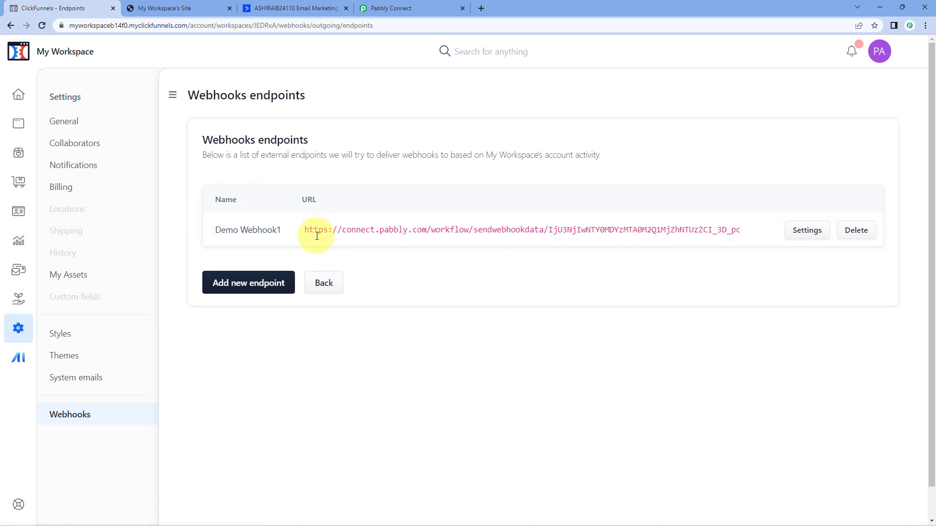
click(238, 289)
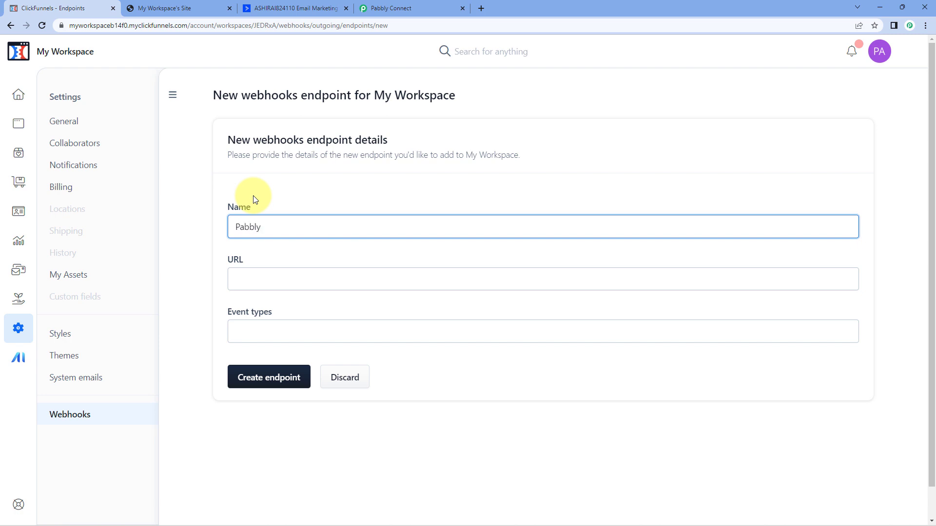
- Copy the trigger's webhook URL from Pabbly Connect again and paste it as the URL of the new ClickFunnels endpoint
click(250, 282)
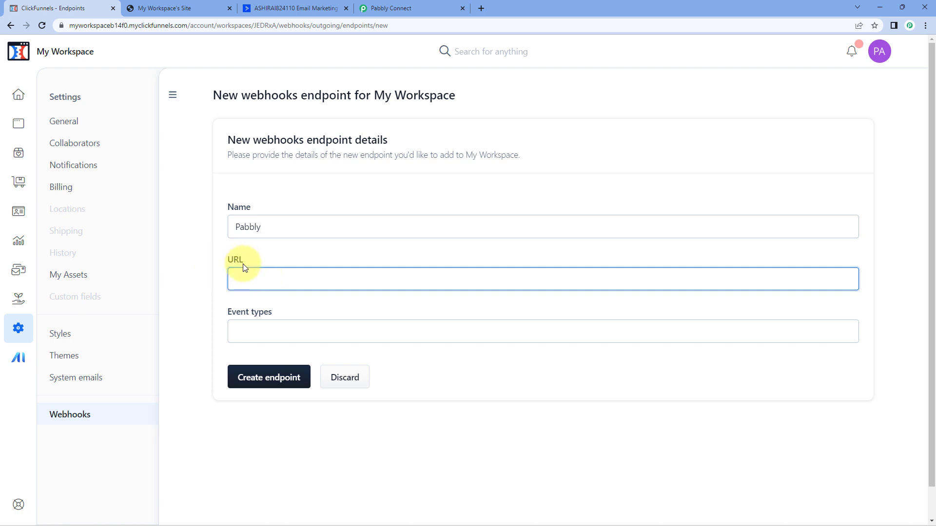
click(378, 6)
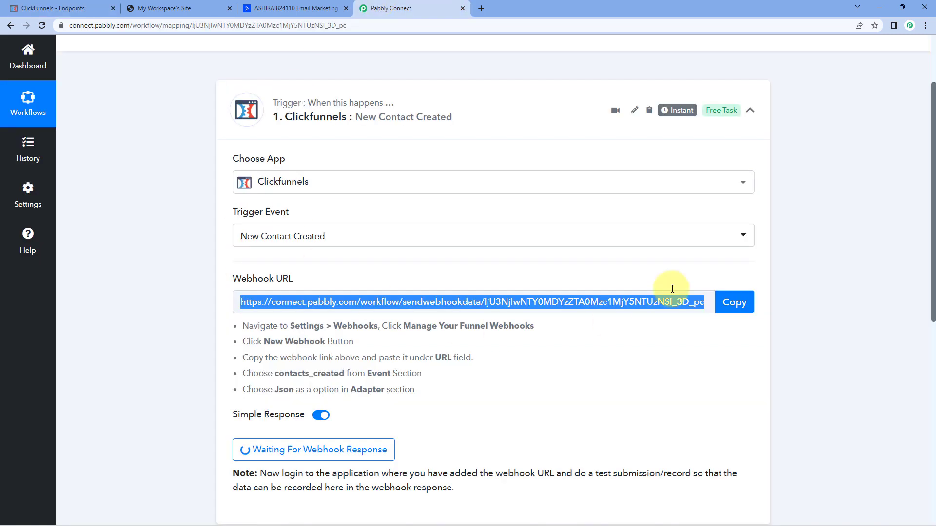
click(709, 303)
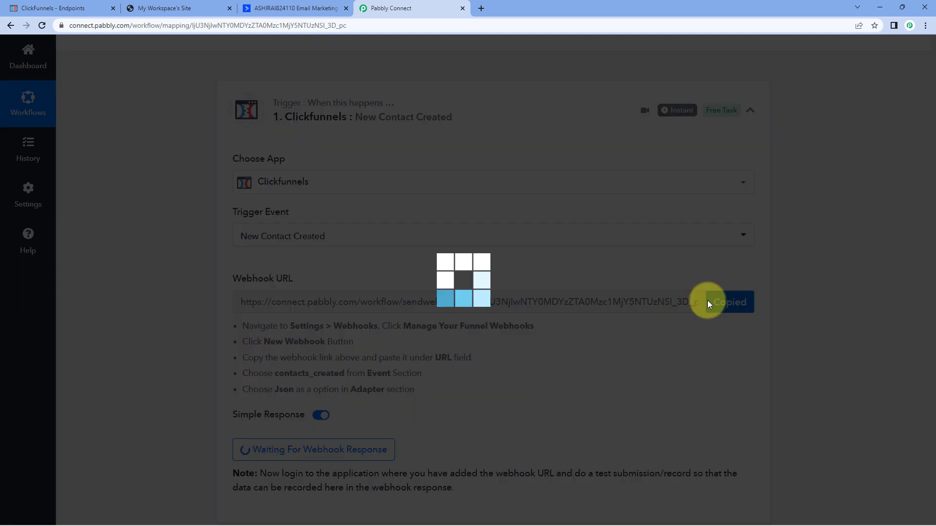
click(37, 9)
right_click(258, 280)
click(282, 360)
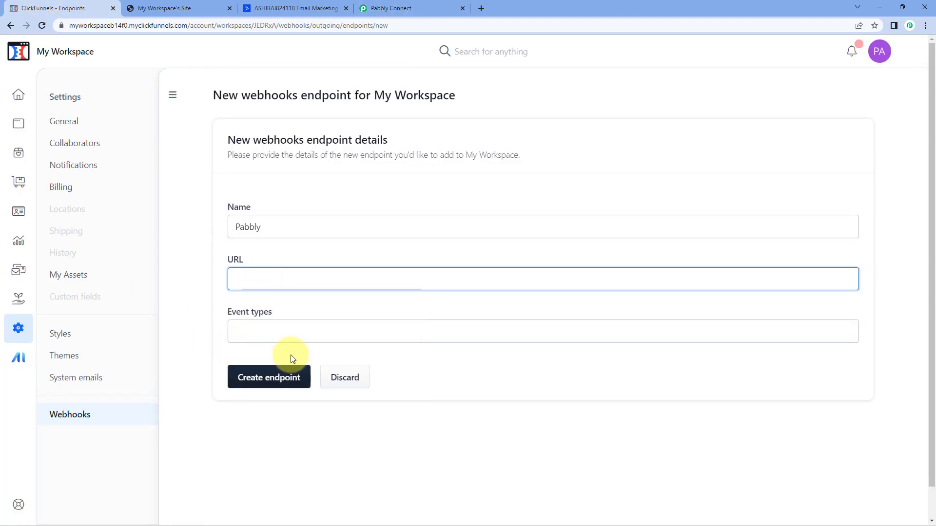
- Assign the contact.created event type to the Pabbly webhook endpoint and create the endpoint
click(285, 315)
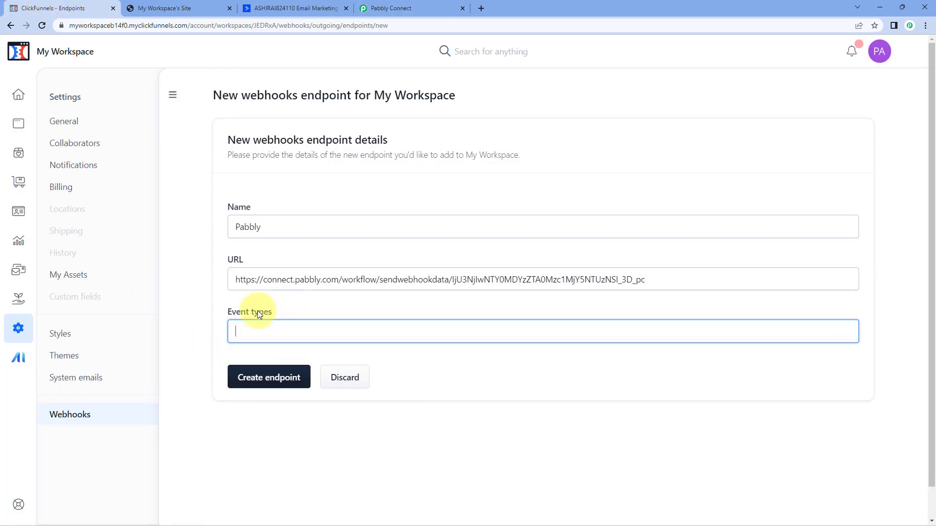
click(302, 328)
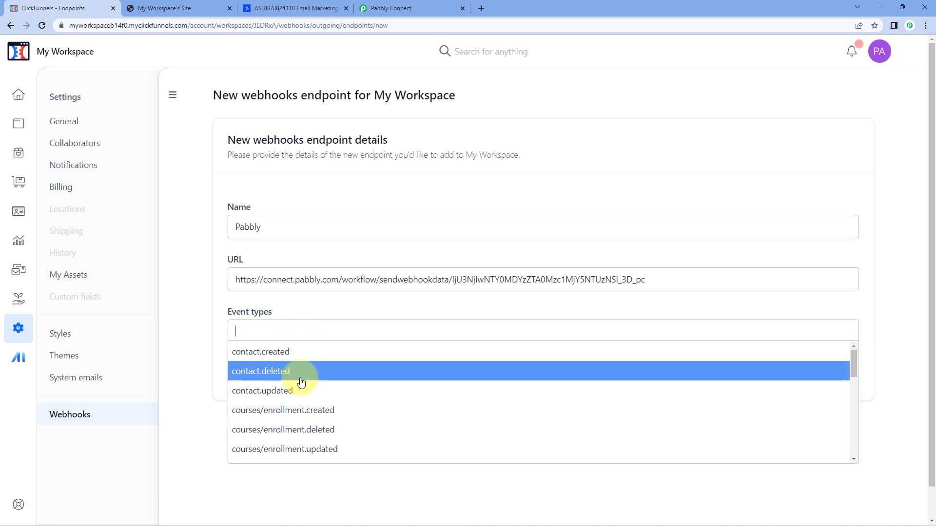
scroll(299, 382, down, 5)
scroll(301, 383, down, 3)
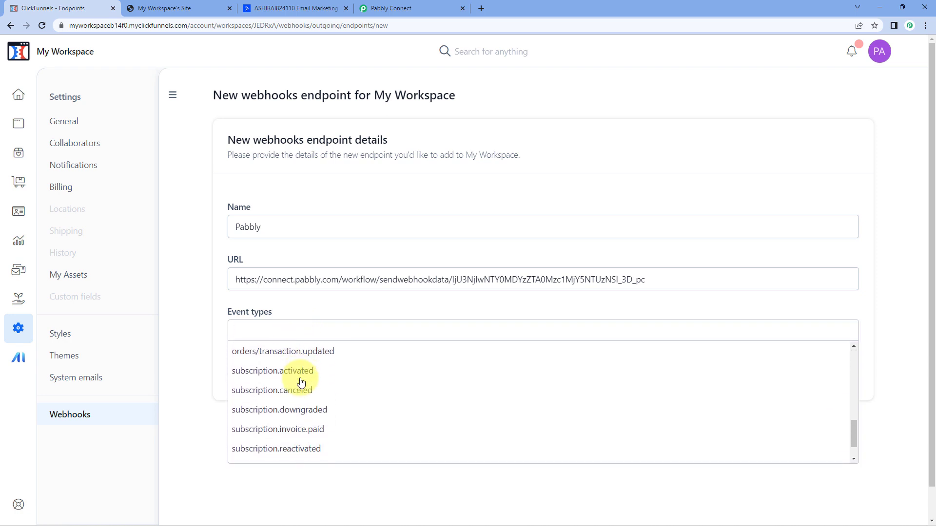
scroll(301, 382, up, 6)
scroll(300, 382, up, 3)
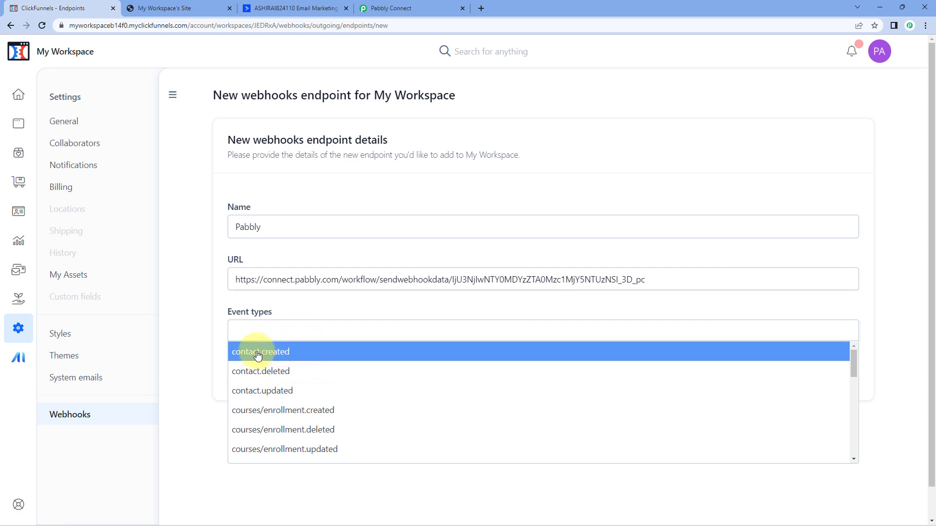
click(292, 357)
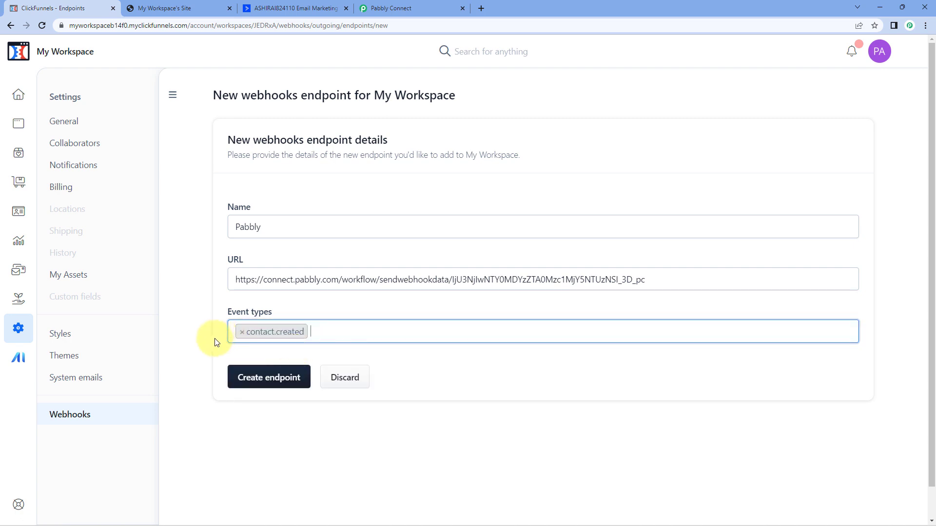
click(272, 379)
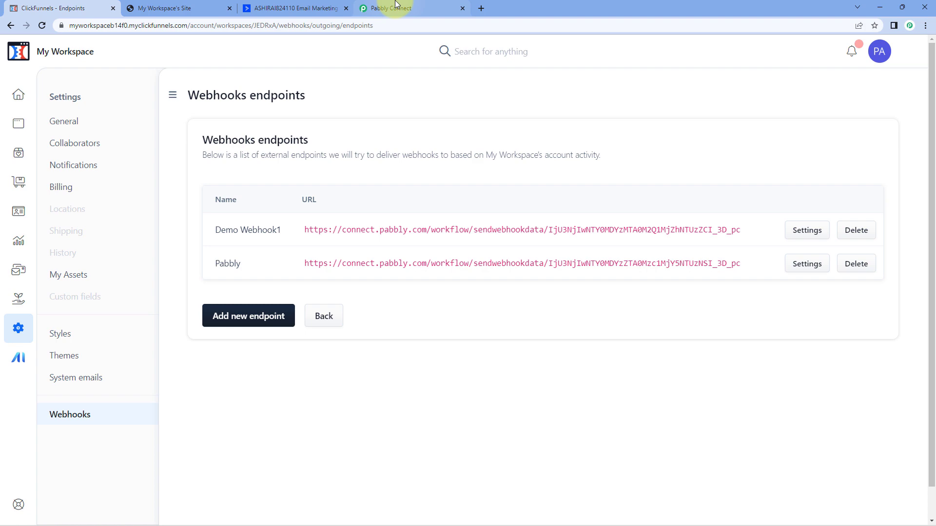
- Check the webhook response status of the Clickfunnels trigger in Pabbly Connect against the ClickFunnels endpoint list
click(396, 6)
scroll(209, 306, down, 1)
click(209, 306)
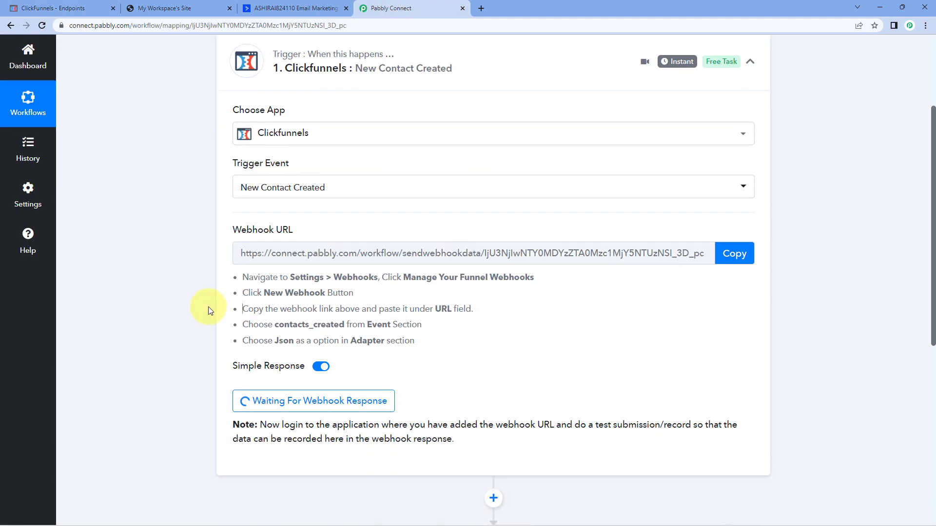
click(70, 7)
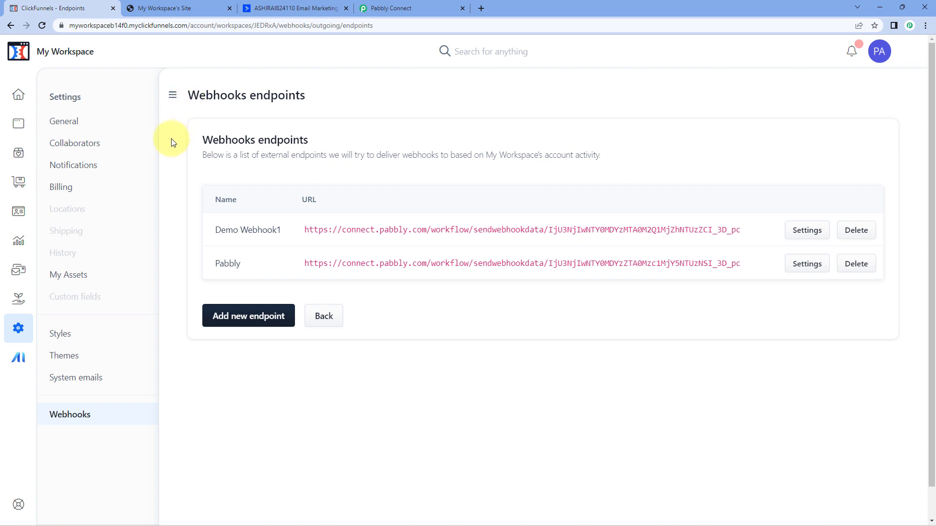
click(373, 7)
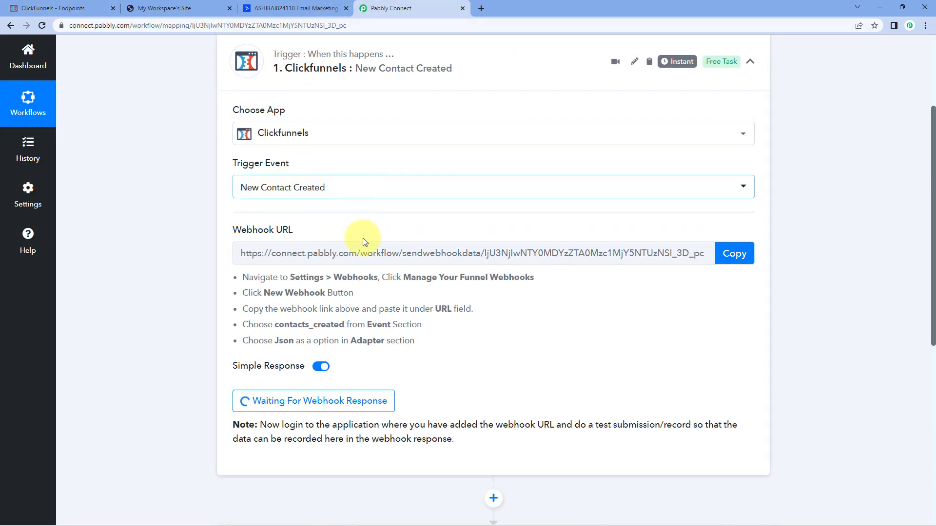
scroll(413, 231, down, 2)
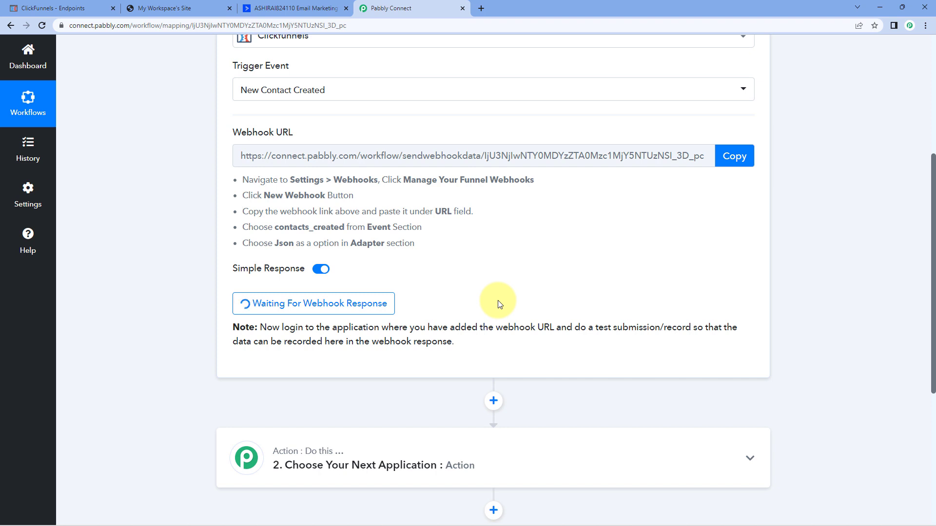
- Open the sign-up form on the ClickFunnels opt-in page and replace the full name with the test contact's name
click(190, 7)
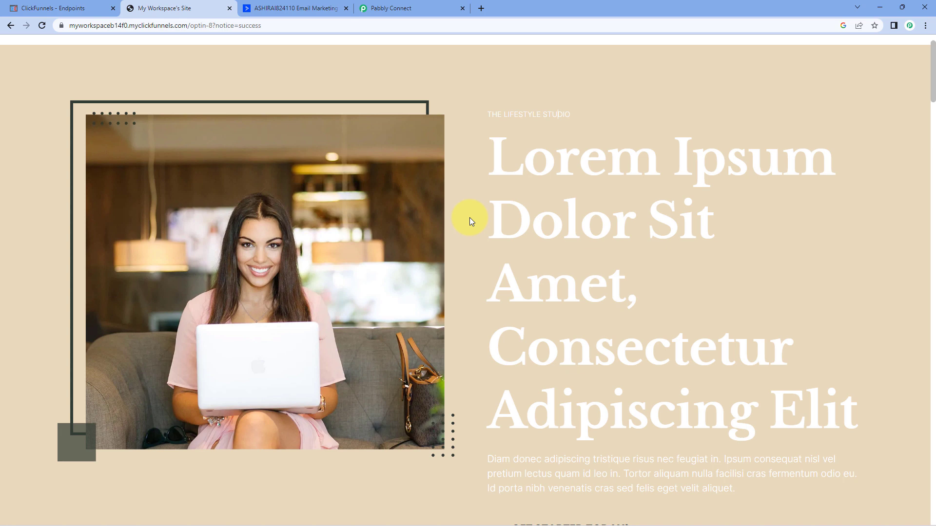
scroll(469, 219, down, 5)
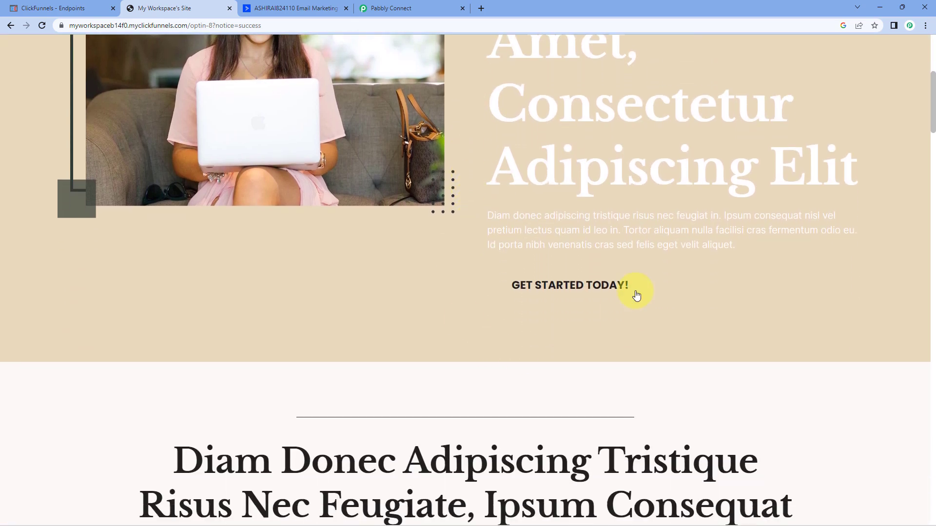
click(560, 289)
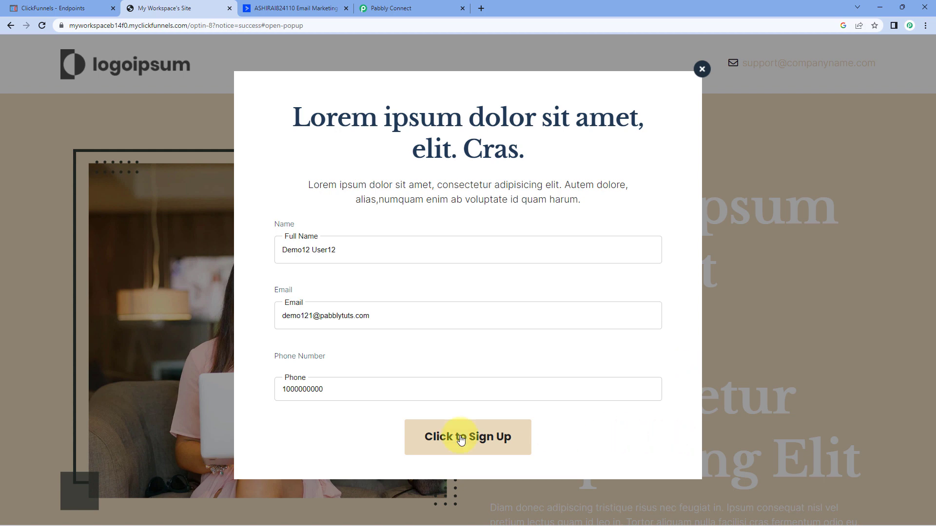
drag(350, 249, 282, 249)
key(BackSpace)
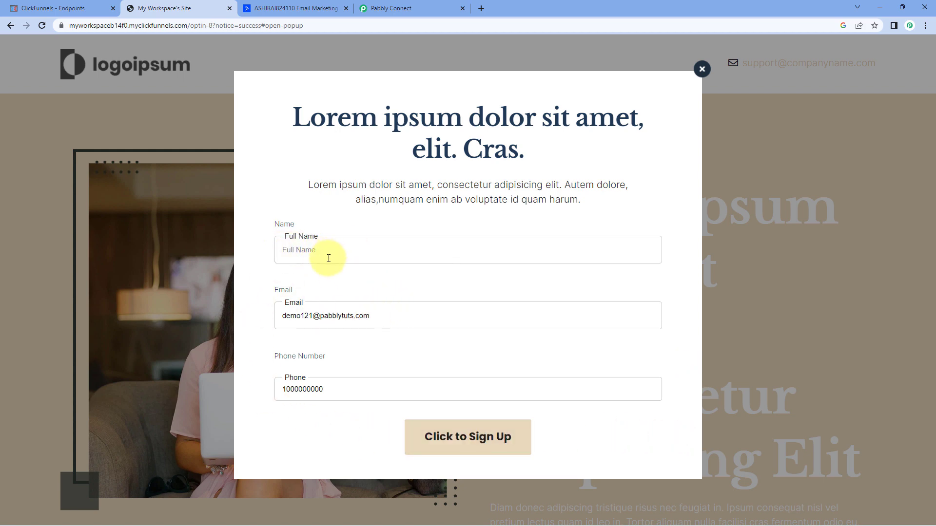
text(Test Pabbly)
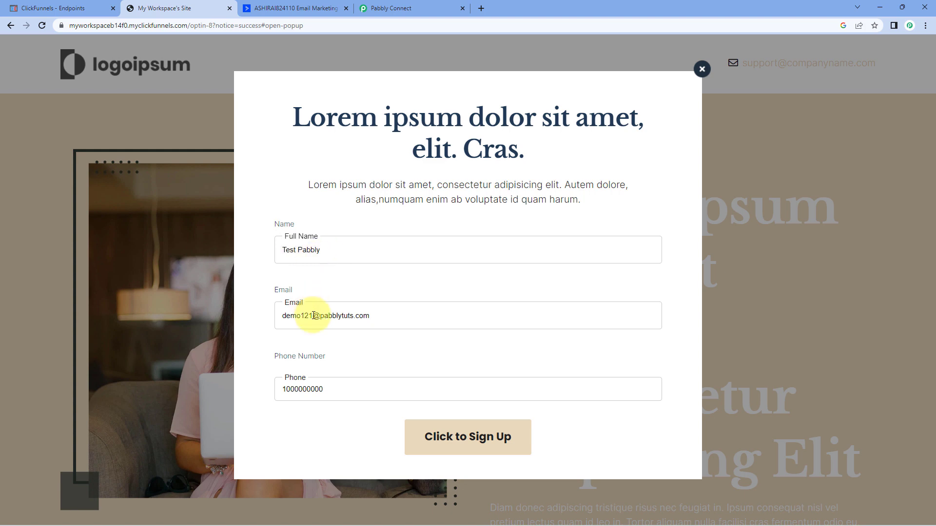
- Replace the email address and phone number with the test contact's details and submit the sign-up form
drag(312, 316, 262, 323)
key(BackSpace)
text(test)
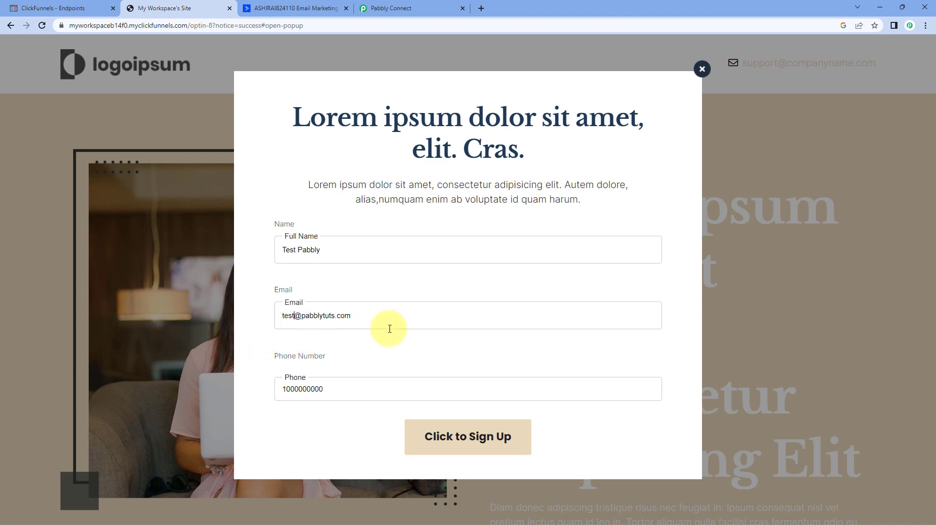
drag(334, 388, 264, 392)
text(2)
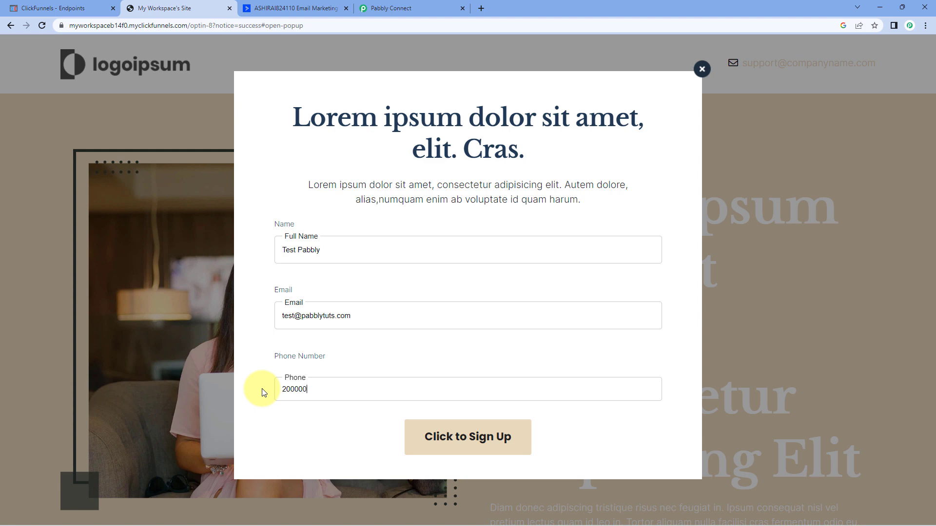
click(462, 445)
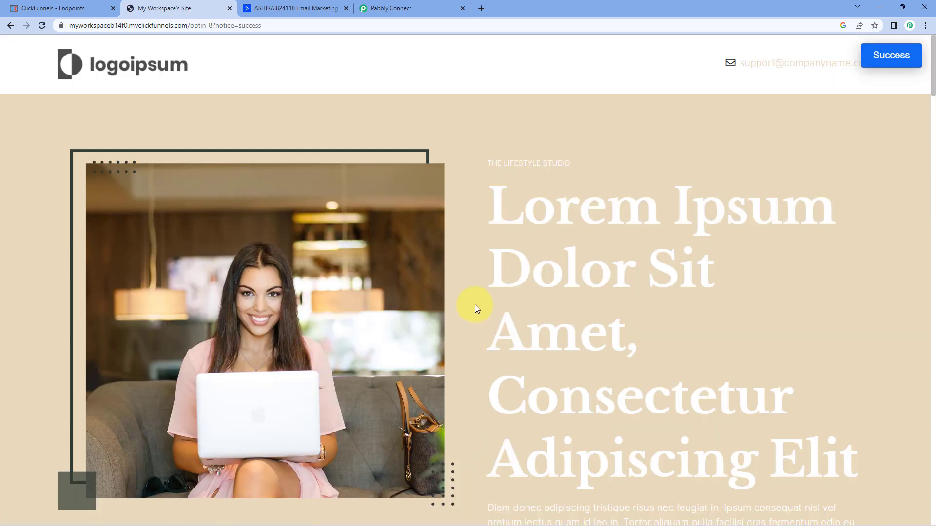
- Return to Pabbly Connect and look through the webhook response received by the ClickFunnels trigger
scroll(475, 265, down, 4)
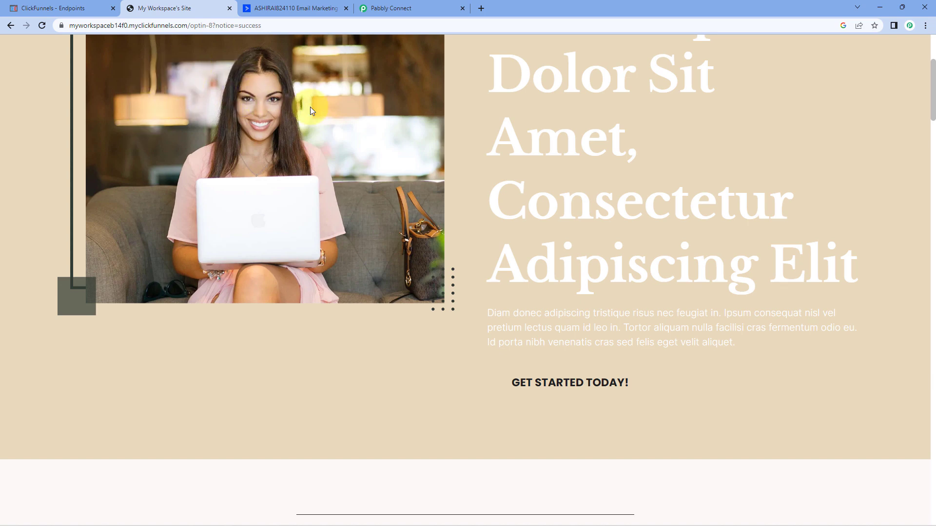
click(424, 8)
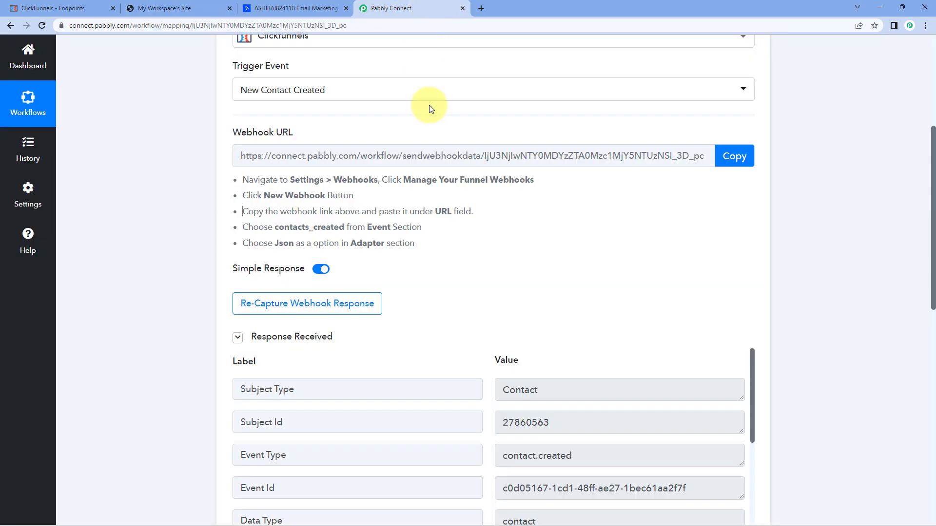
scroll(450, 255, down, 1)
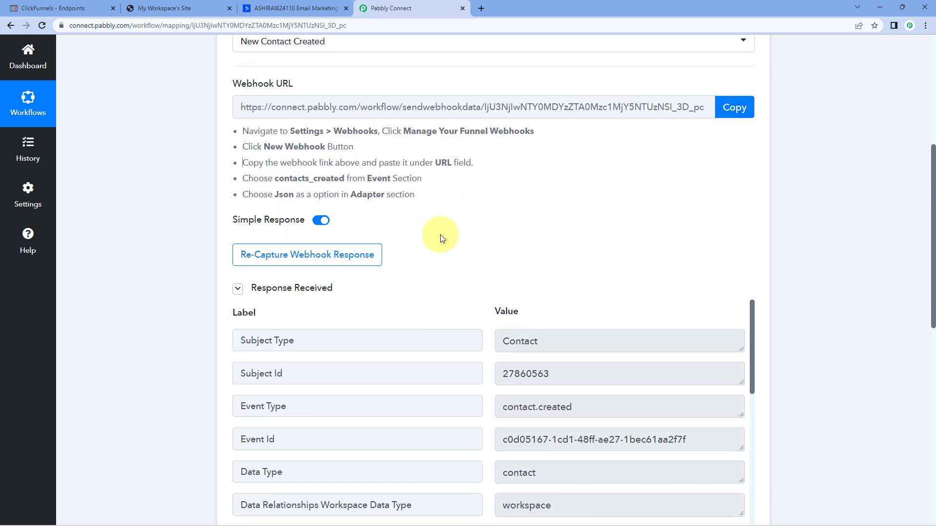
scroll(439, 234, down, 2)
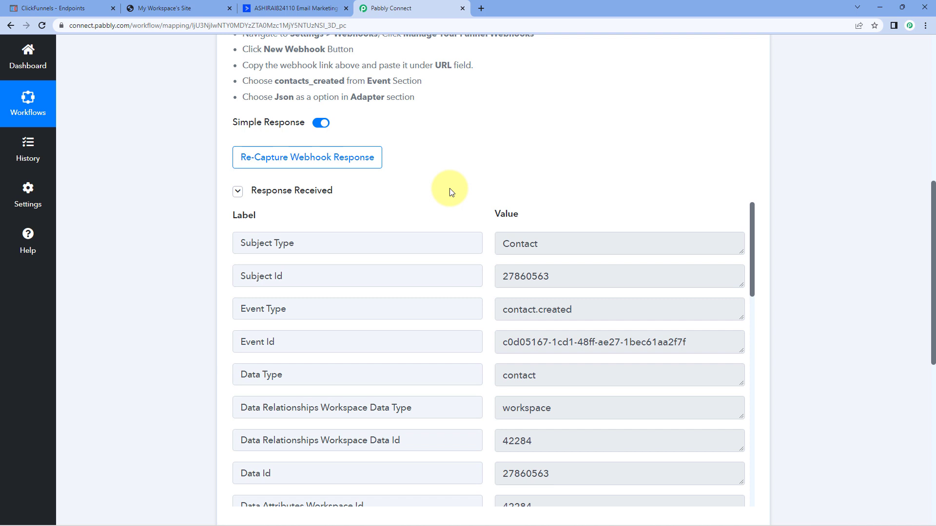
scroll(445, 190, down, 2)
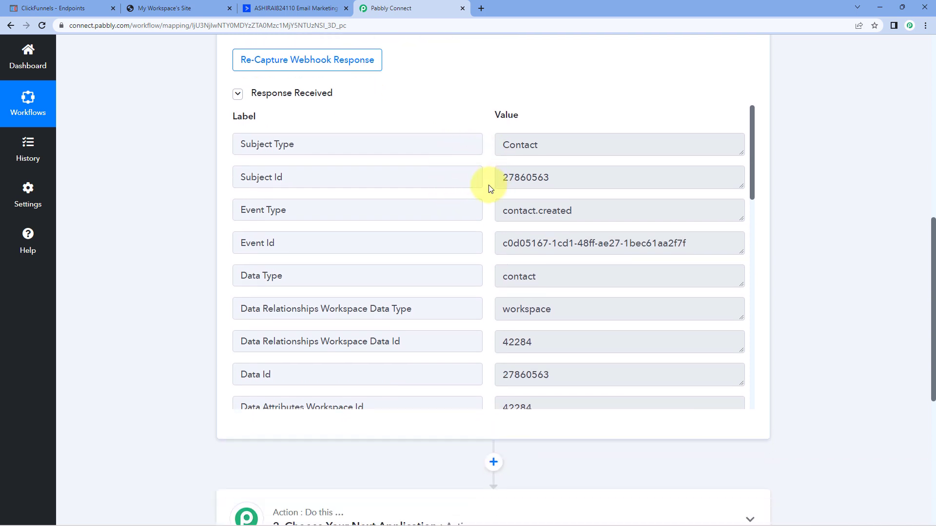
scroll(487, 186, down, 5)
scroll(488, 186, down, 4)
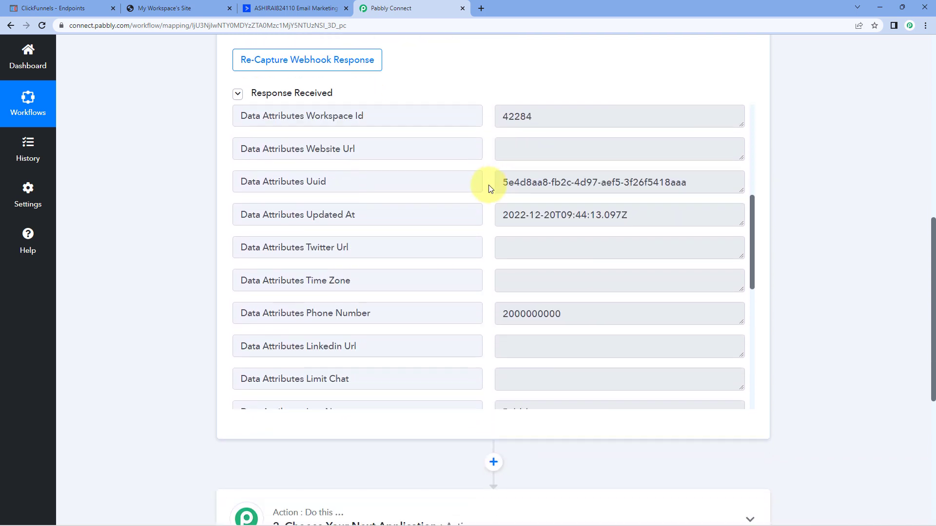
- Check the phone number, last name, first name and email address in the received response against the submitted test contact
drag(591, 168, 476, 167)
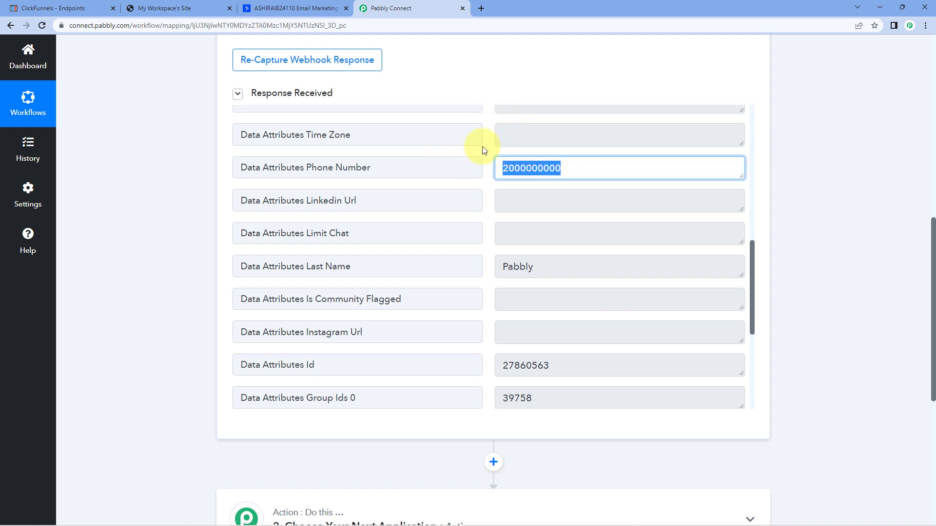
click(513, 169)
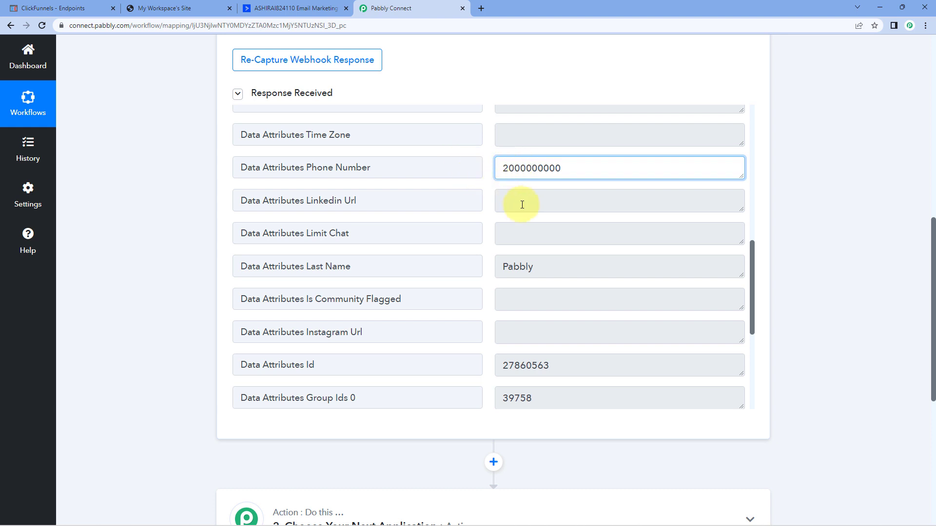
double_click(578, 171)
double_click(570, 265)
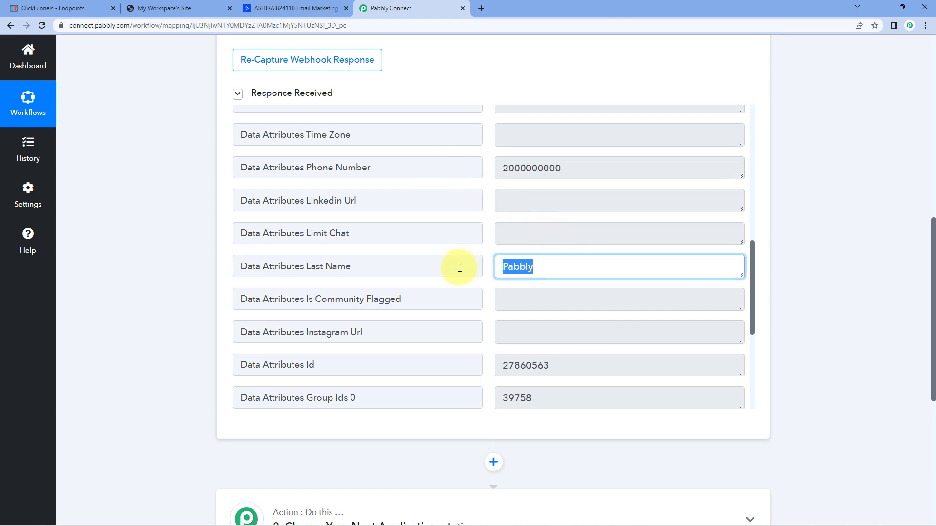
scroll(478, 259, down, 3)
drag(541, 277, 478, 288)
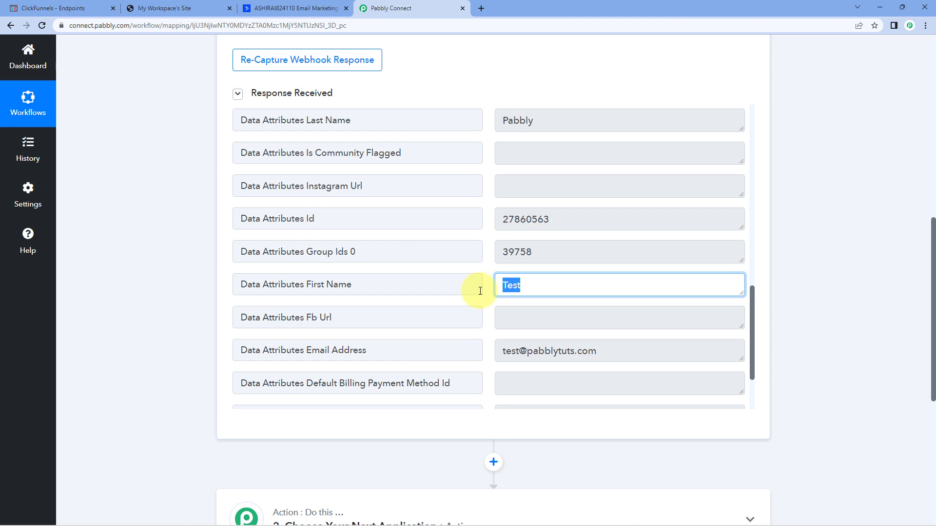
drag(622, 346, 509, 351)
drag(498, 297, 495, 342)
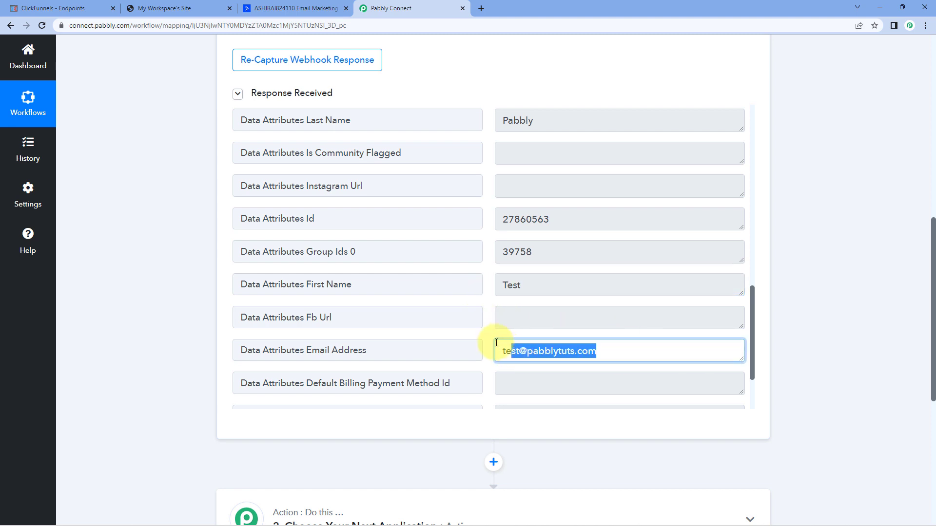
click(490, 325)
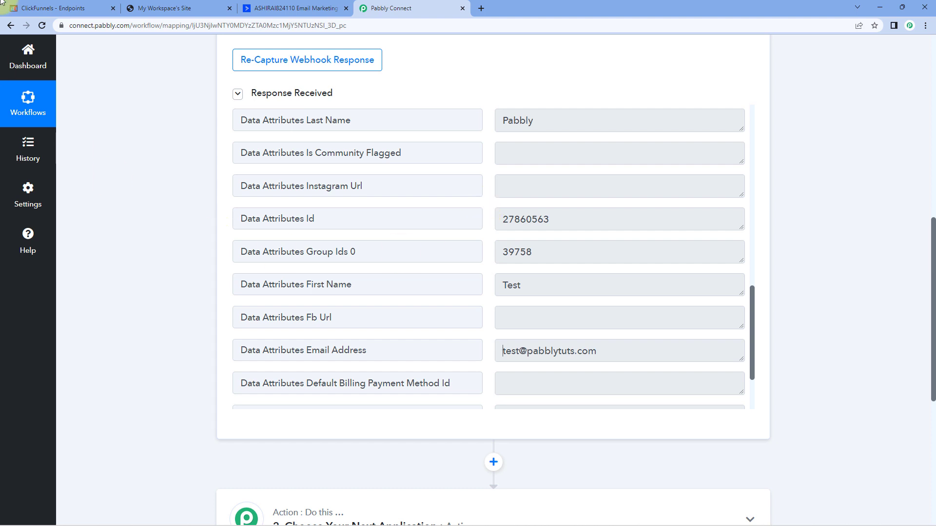
- Review the webhook endpoints in ClickFunnels and go back to the received response in Pabbly Connect
click(92, 8)
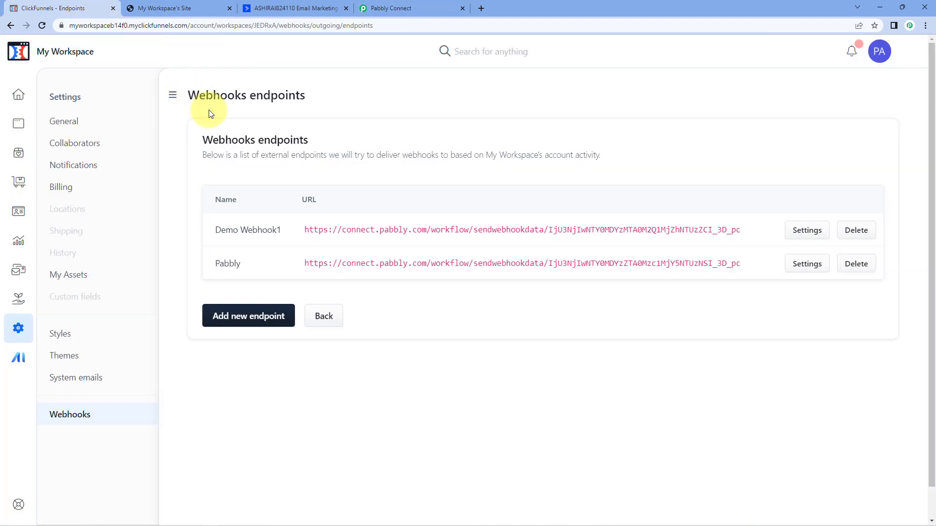
click(405, 10)
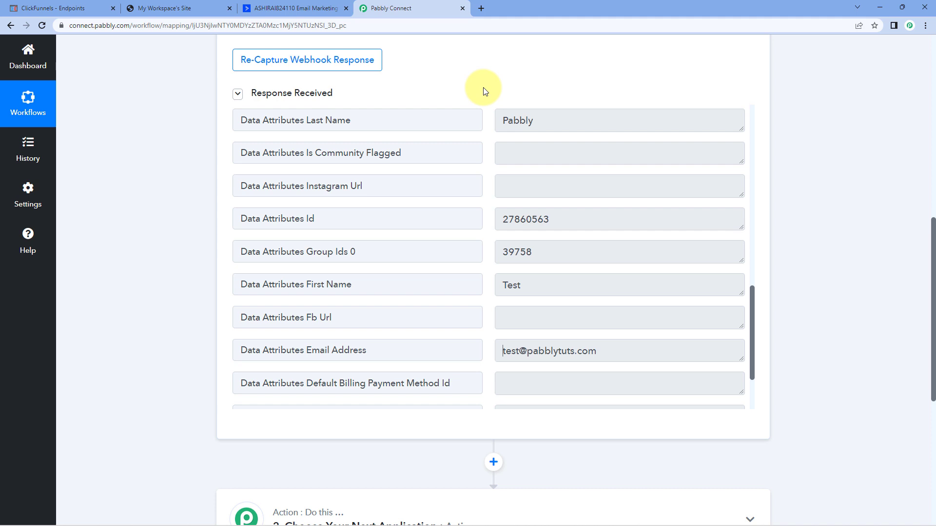
scroll(487, 146, up, 2)
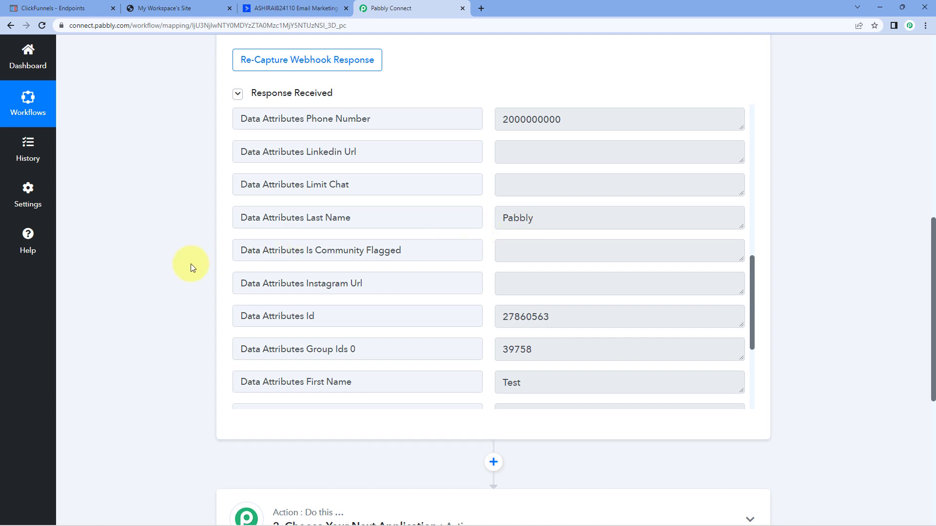
- Choose ActiveCampaign as the app of the workflow's second step, with Create a Contact as its action event
scroll(191, 266, down, 5)
click(463, 176)
click(282, 266)
text(activ)
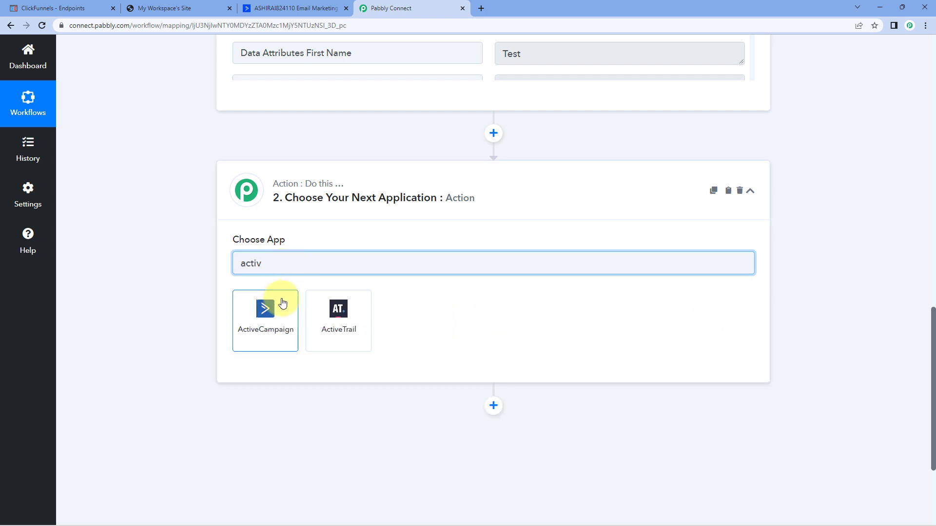
click(281, 304)
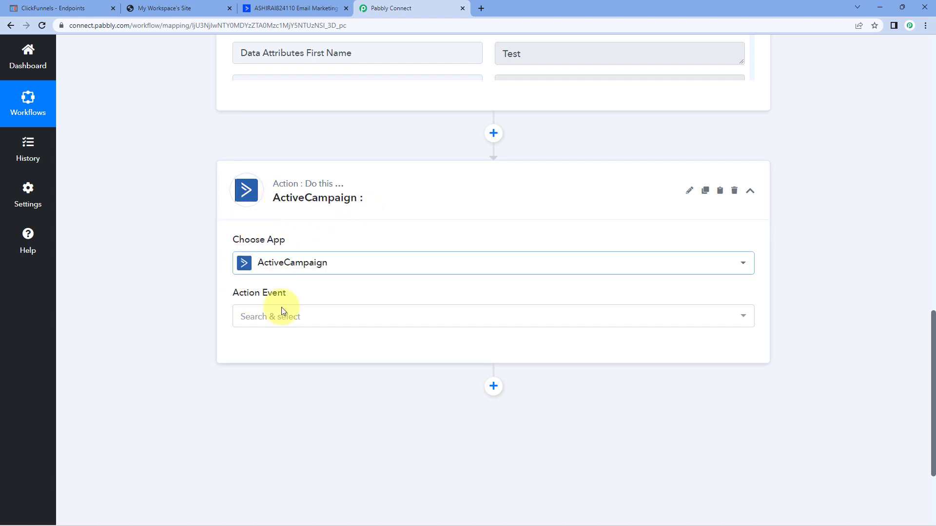
click(320, 317)
scroll(195, 317, down, 1)
scroll(185, 320, down, 1)
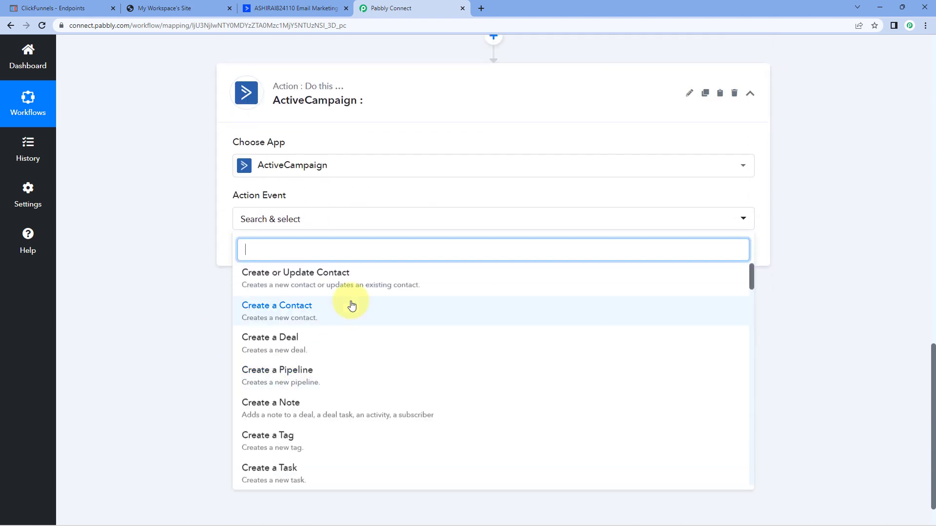
click(323, 312)
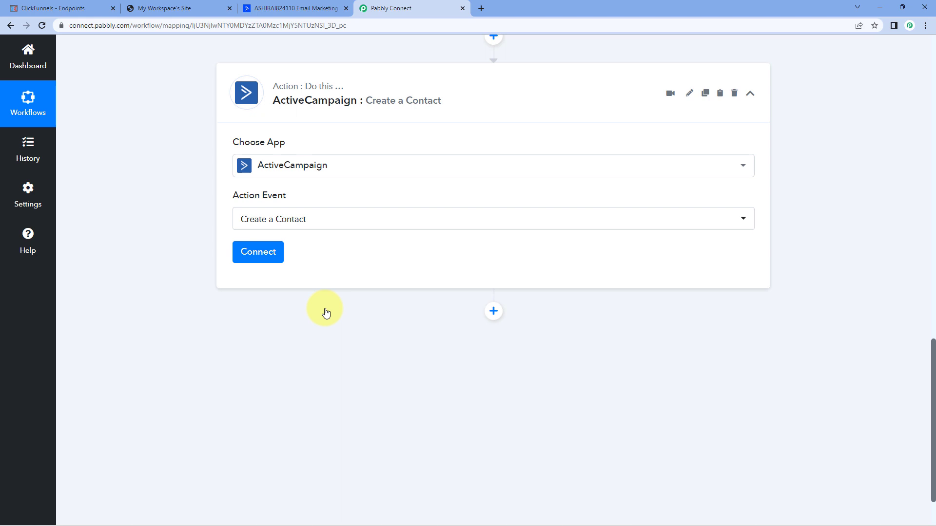
- Start adding a new ActiveCampaign connection for the action and view its API Key and URL fields
click(277, 257)
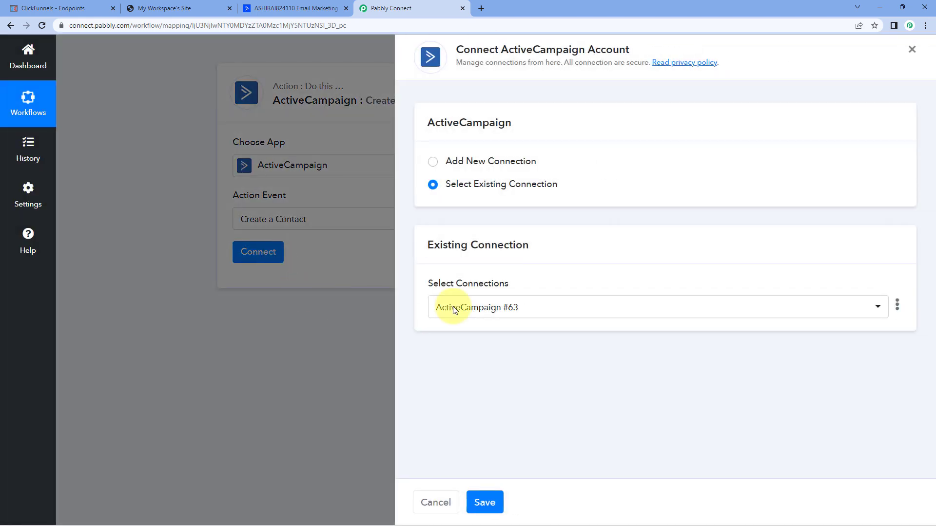
click(432, 161)
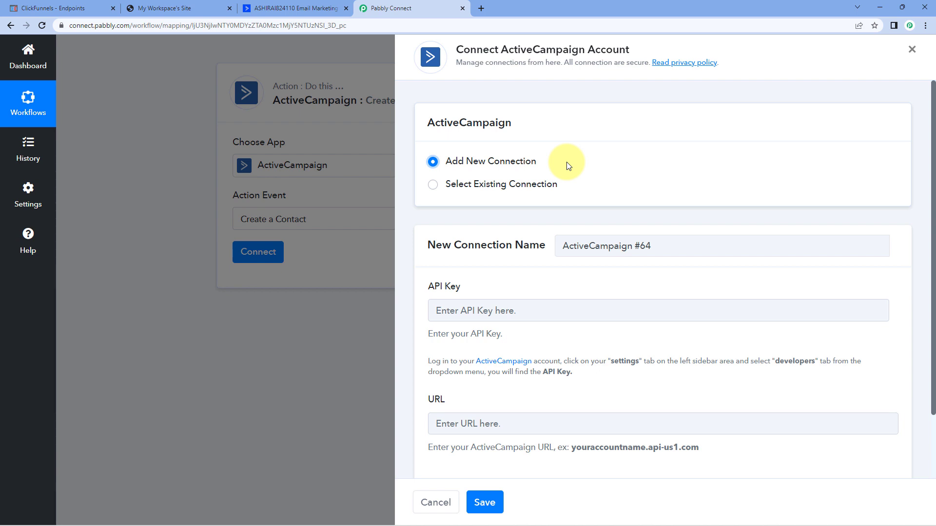
scroll(550, 196, down, 2)
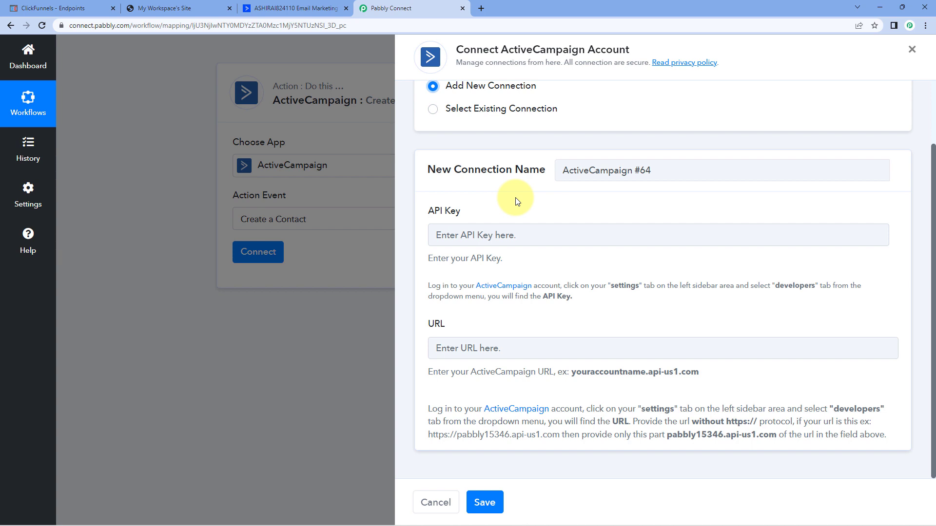
- Copy the API URL from the Developer settings in ActiveCampaign and return to the new connection form in Pabbly Connect
click(251, 8)
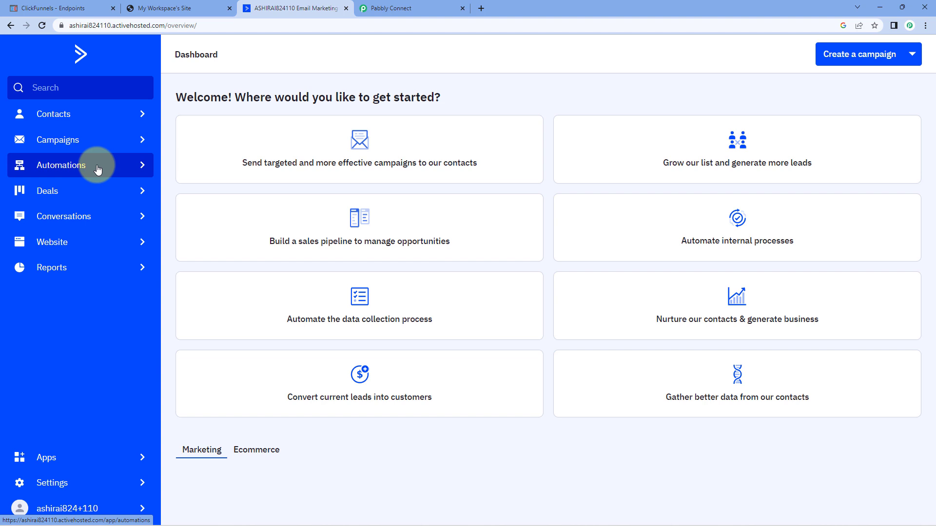
click(69, 487)
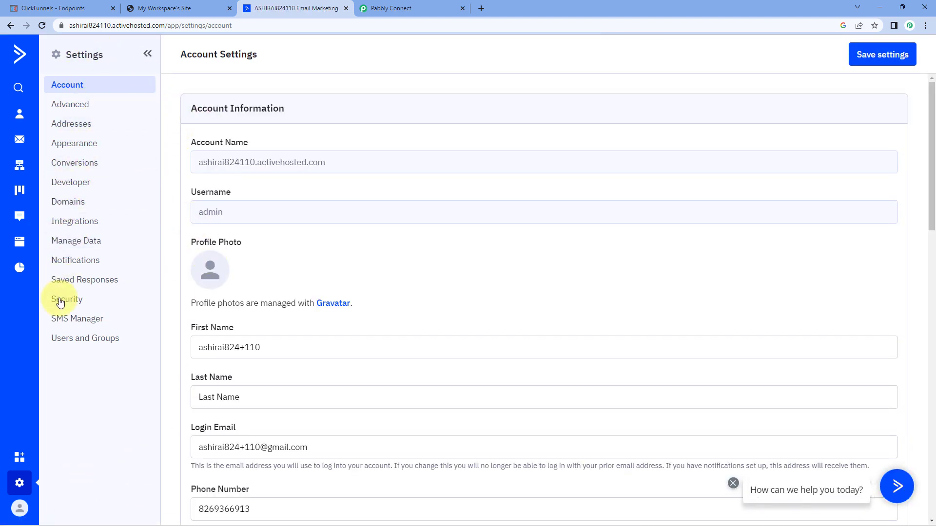
click(98, 186)
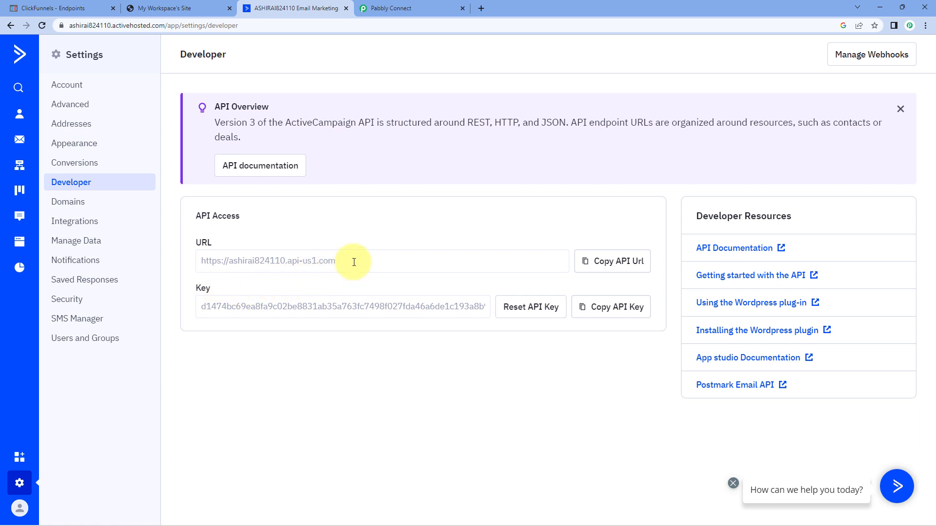
drag(349, 259, 213, 247)
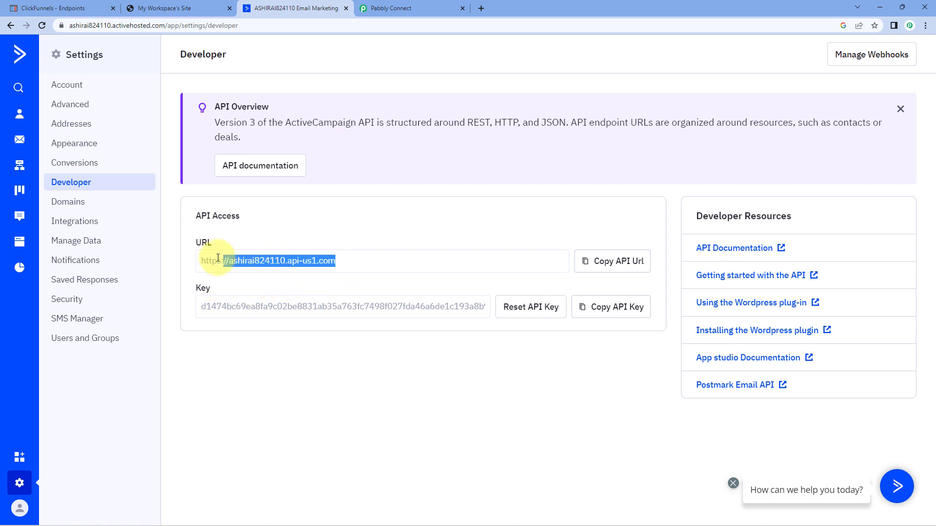
click(612, 261)
click(408, 6)
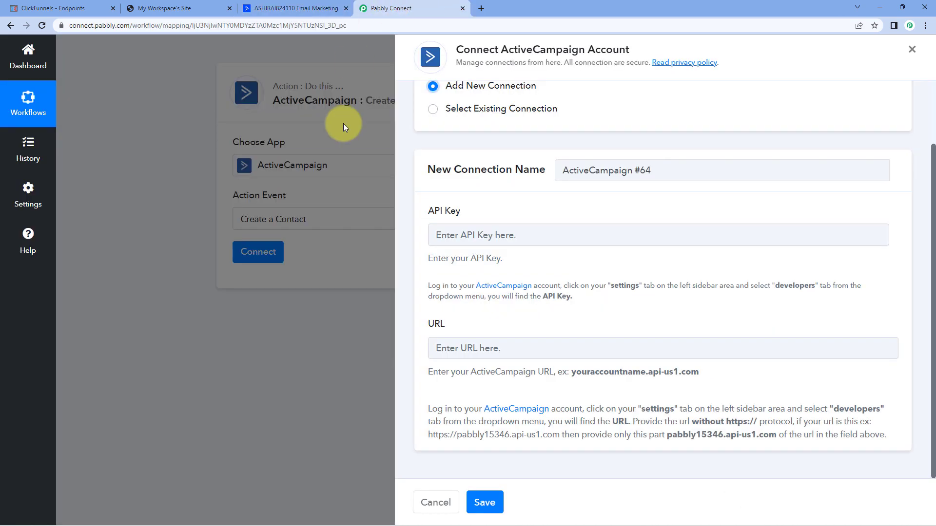
click(492, 348)
right_click(494, 347)
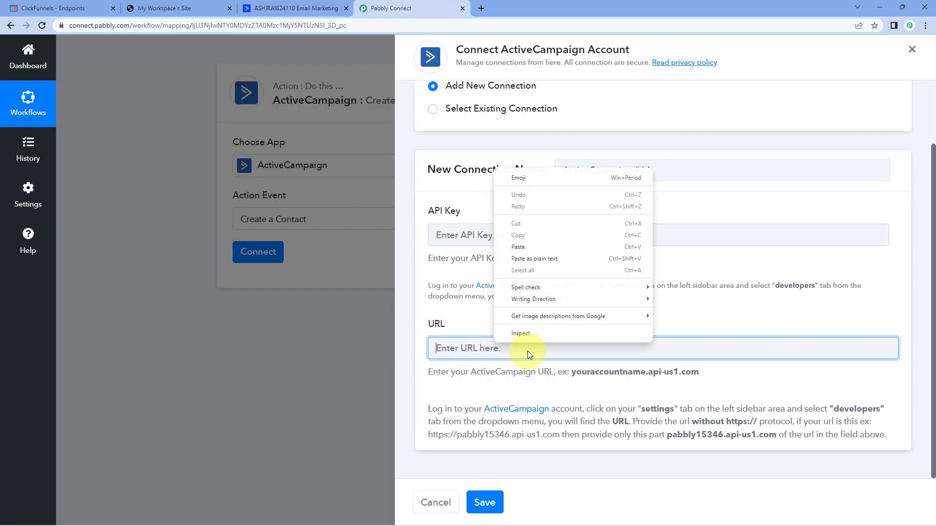
click(526, 249)
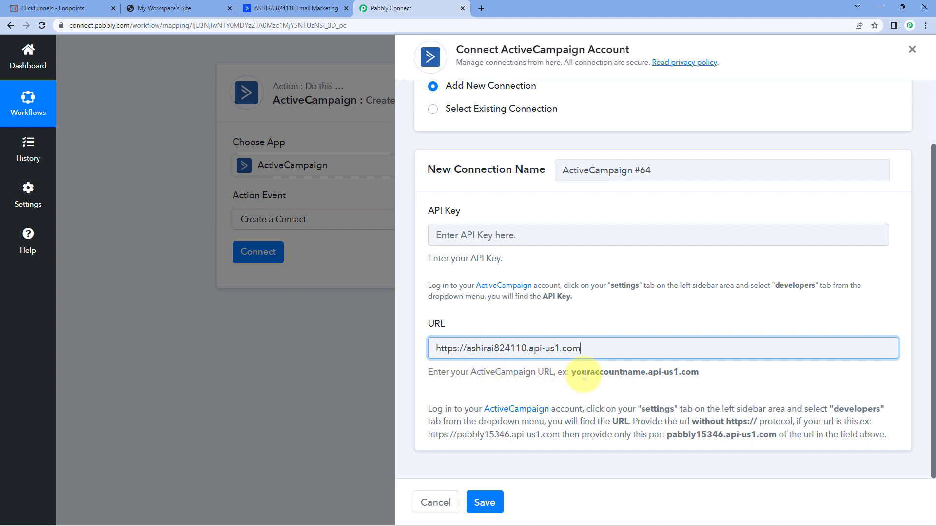
drag(571, 372, 697, 375)
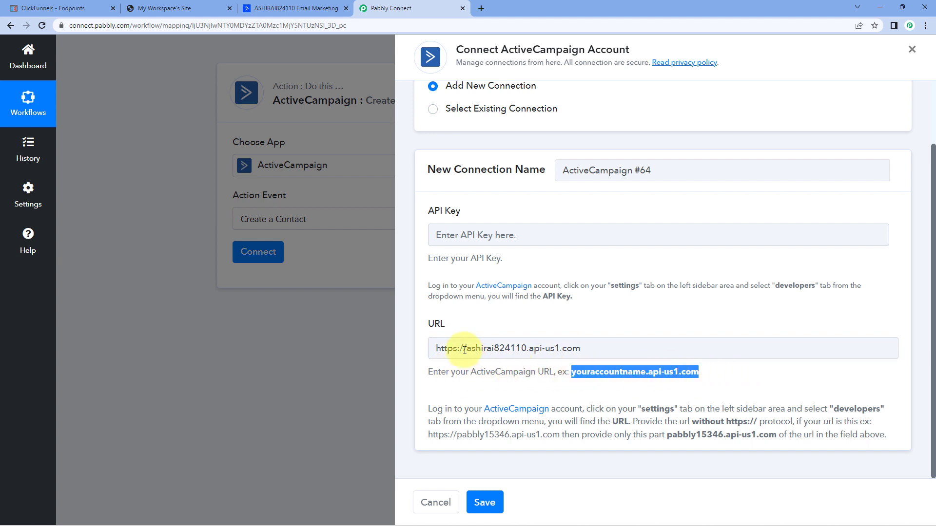
drag(467, 348, 429, 350)
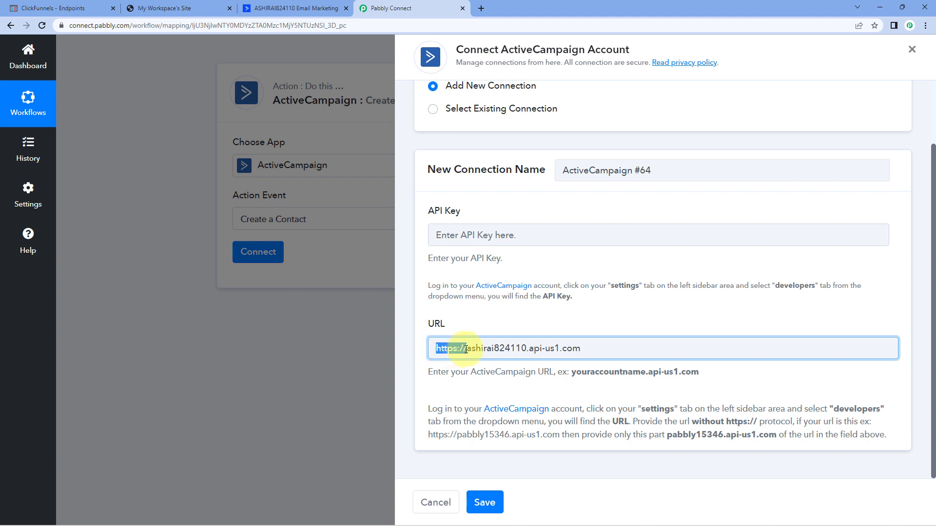
key(BackSpace)
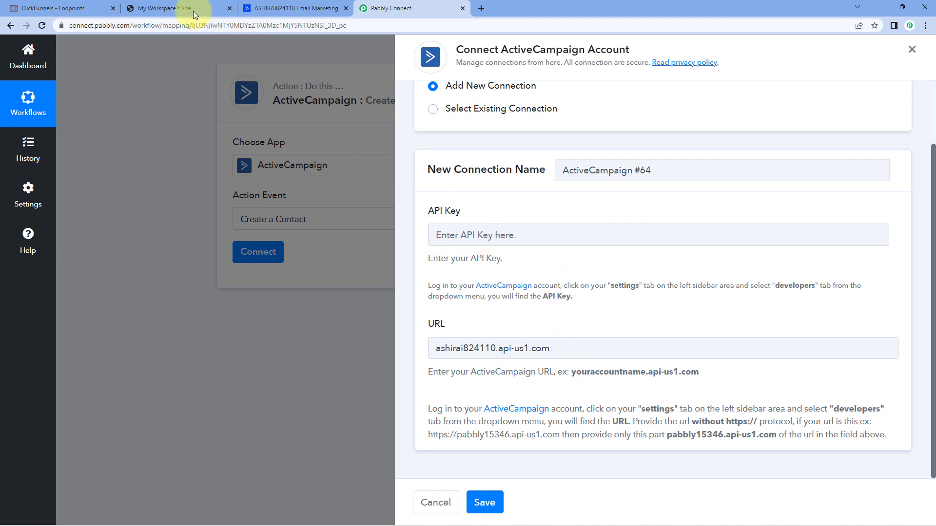
- Copy the API key from ActiveCampaign's Developer settings, paste it into the connection's API Key field in Pabbly Connect and save the connection
click(287, 8)
click(606, 307)
click(396, 5)
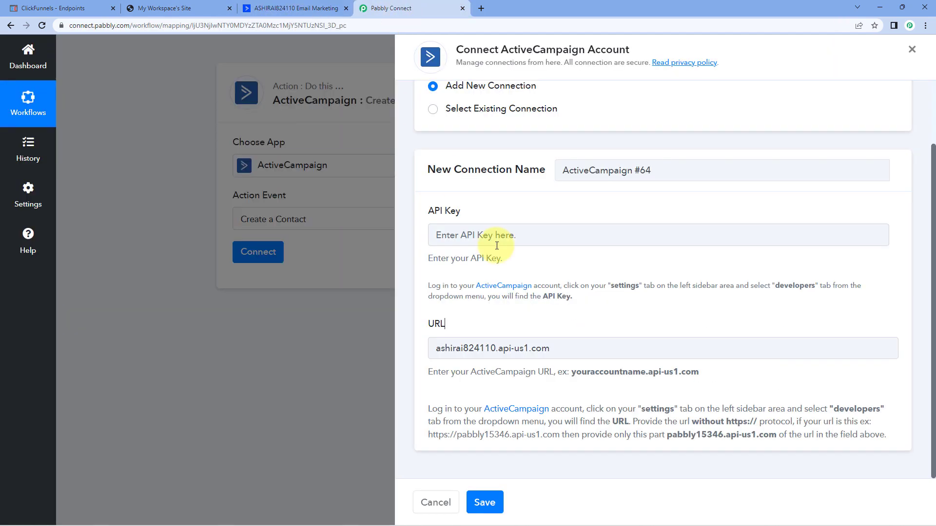
right_click(487, 233)
click(516, 308)
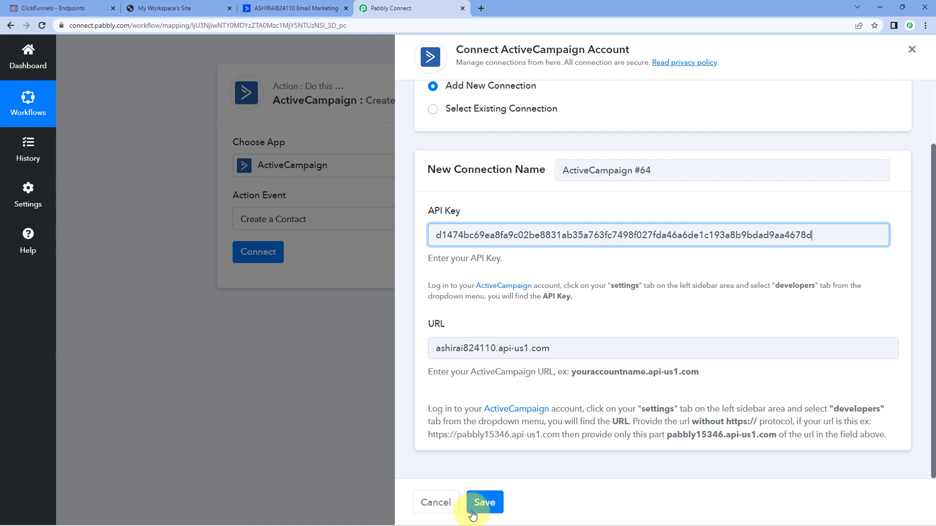
click(485, 502)
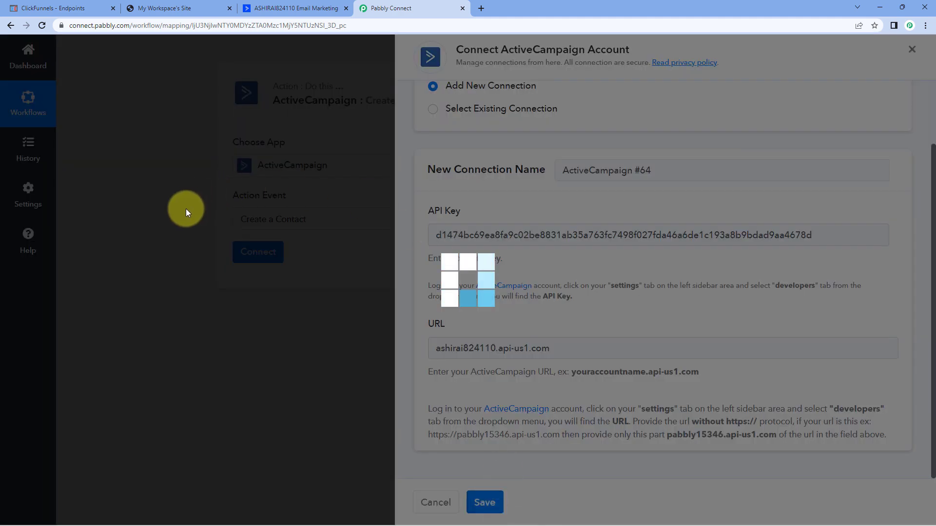
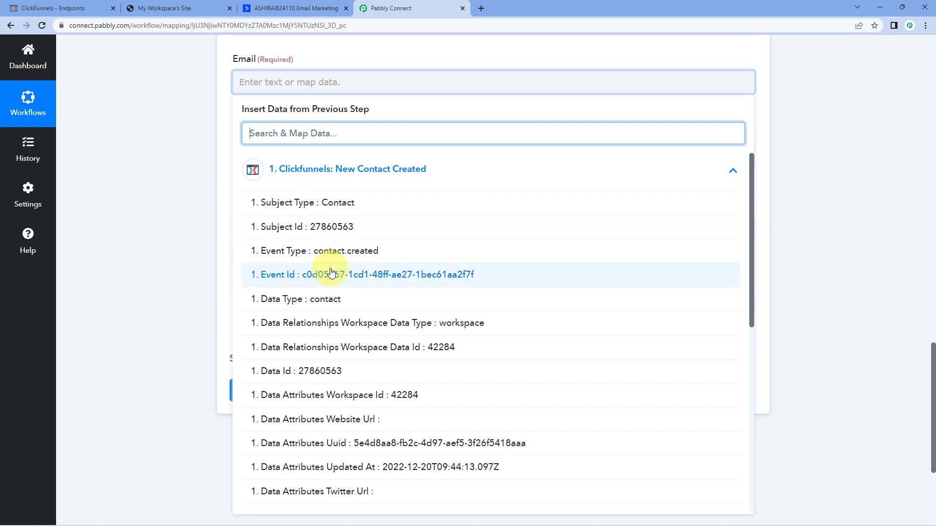
- Map the Email field of the ActiveCampaign contact to Data Attributes Email Address from the ClickFunnels step
scroll(331, 273, down, 7)
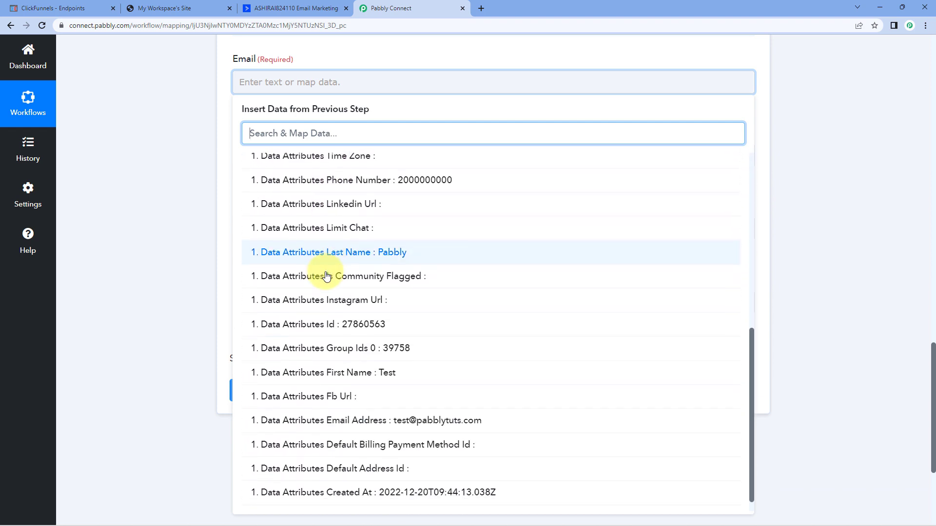
click(342, 399)
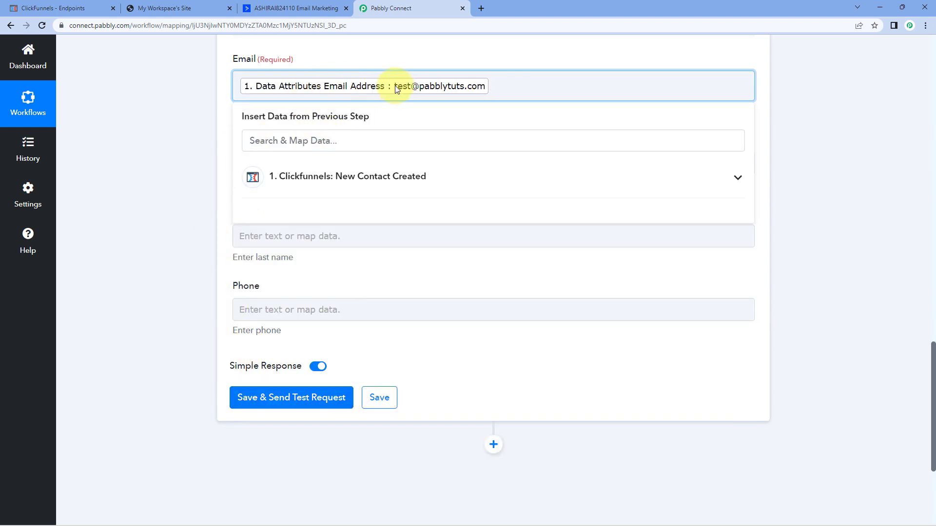
click(397, 59)
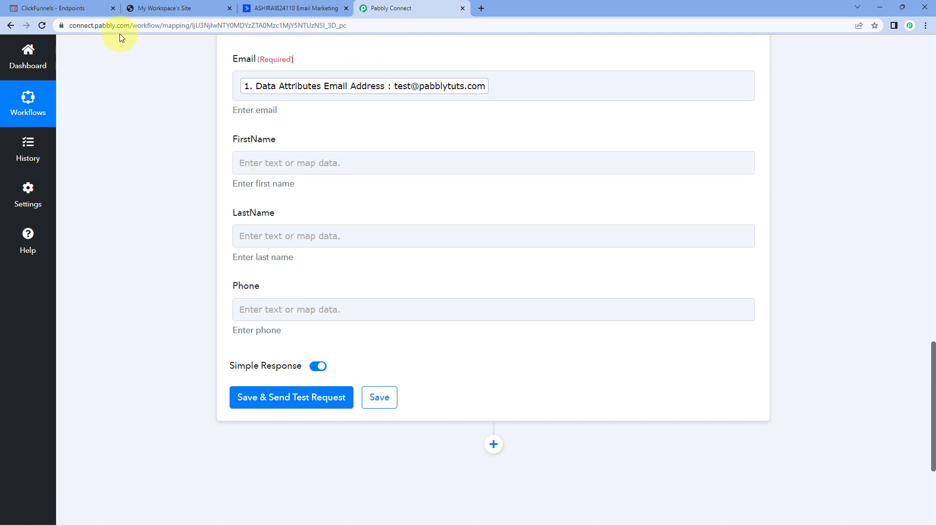
- View the ClickFunnels opt-in page and return to the contact field mapping in Pabbly Connect
click(161, 8)
scroll(462, 184, up, 3)
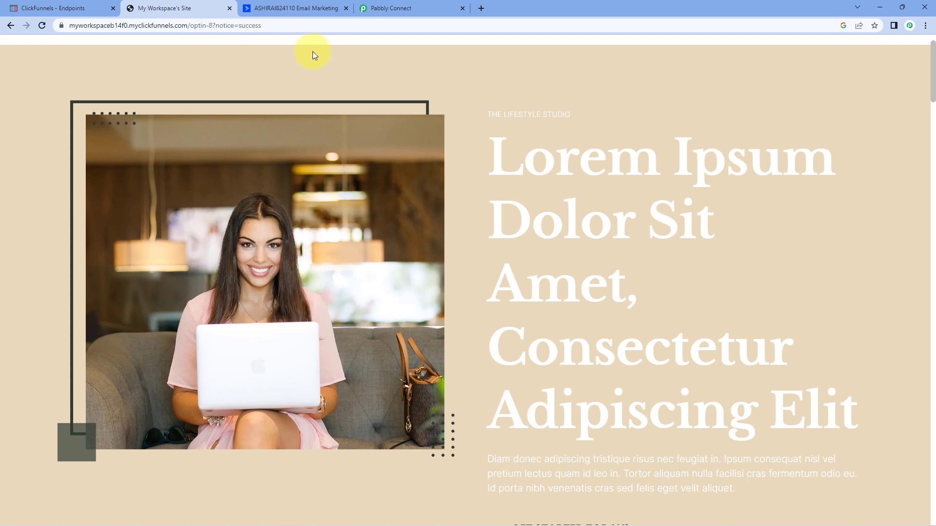
click(408, 7)
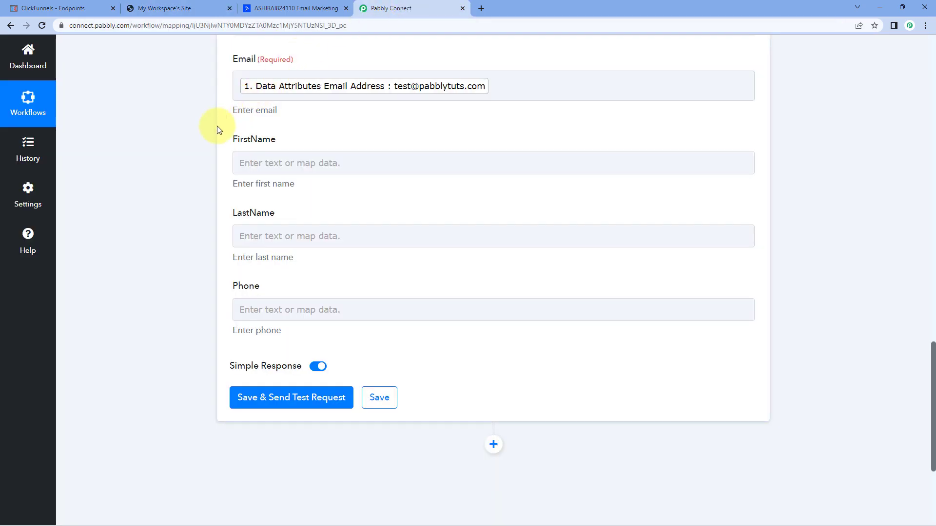
scroll(217, 129, down, 1)
scroll(212, 112, up, 1)
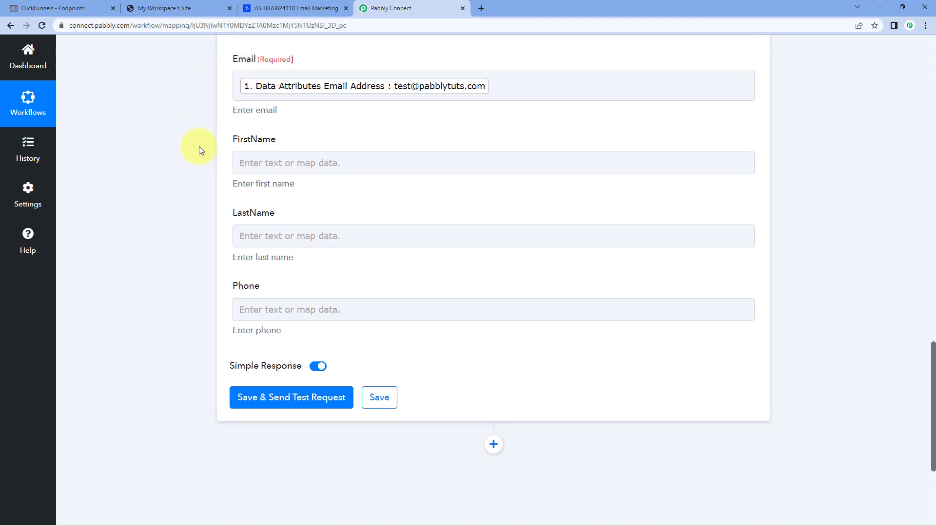
- Map the FirstName field to Data Attributes First Name from the ClickFunnels step
click(281, 162)
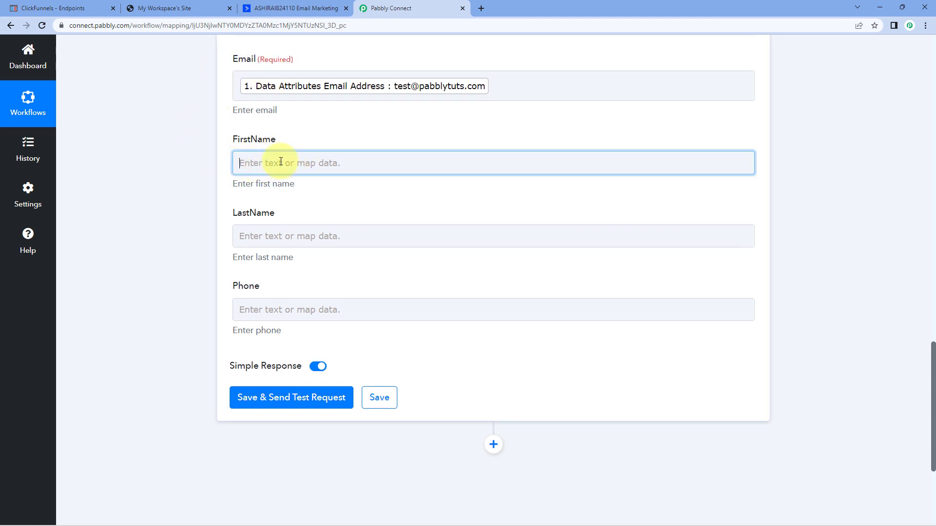
click(281, 162)
click(350, 247)
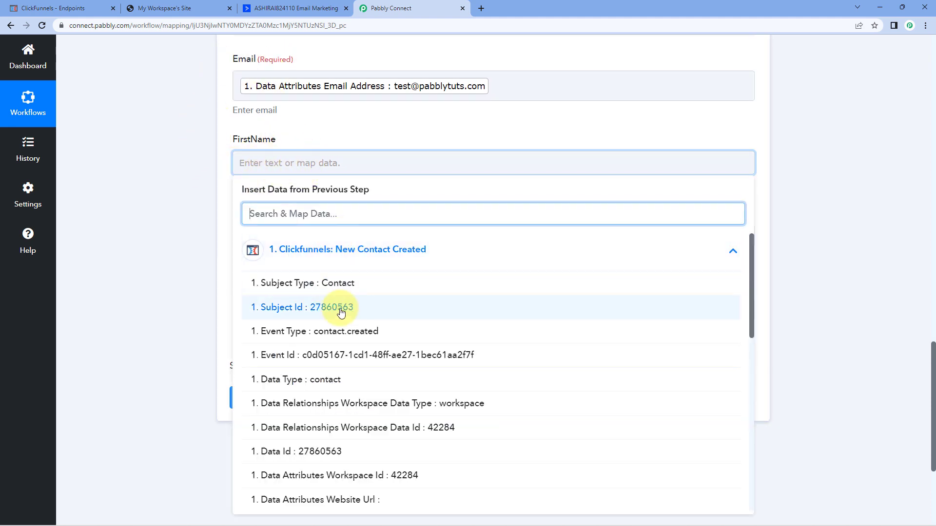
scroll(359, 314, down, 5)
scroll(357, 317, down, 3)
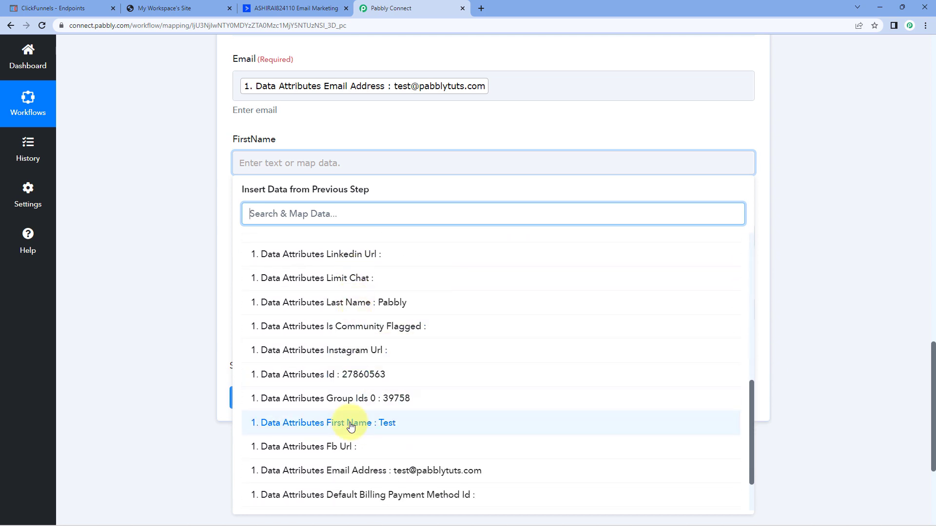
click(351, 421)
click(169, 195)
- Map the LastName field to Data Attributes Last Name from the ClickFunnels step
scroll(169, 186, down, 2)
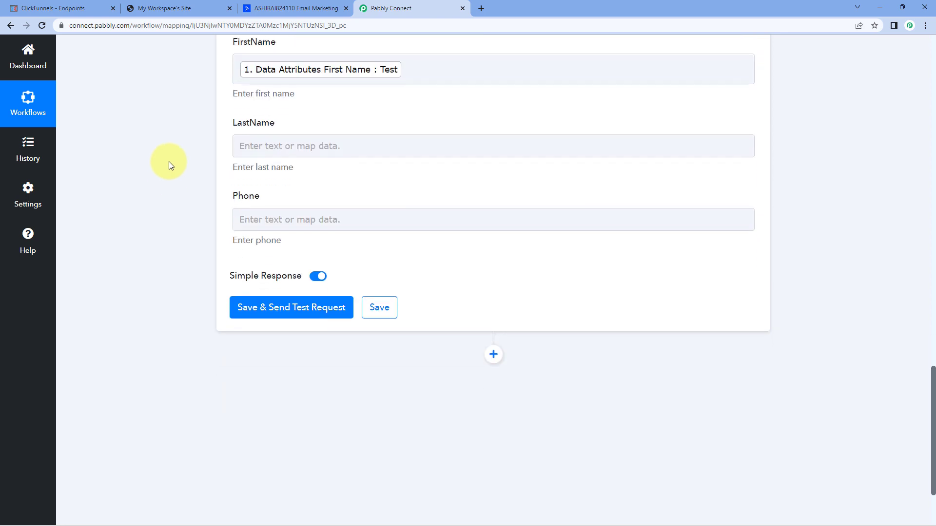
click(292, 146)
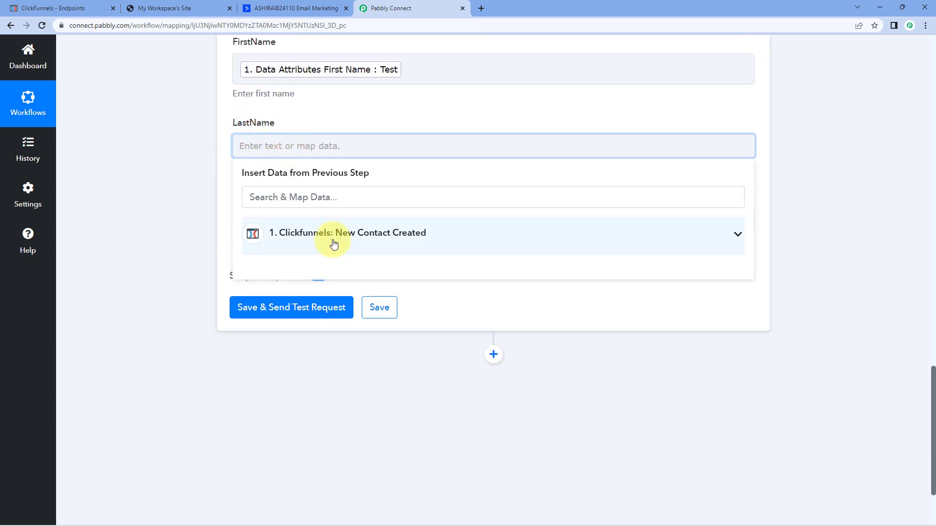
click(334, 244)
scroll(347, 338, down, 5)
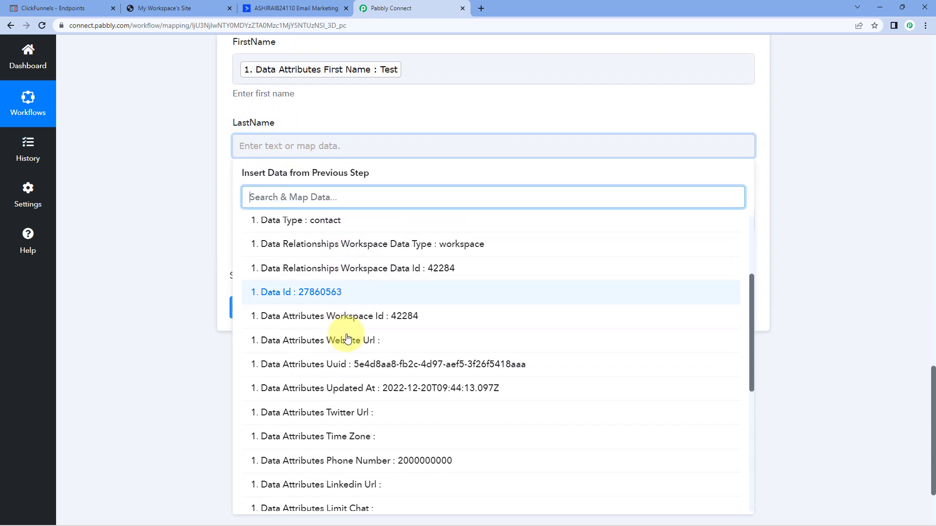
scroll(353, 341, down, 4)
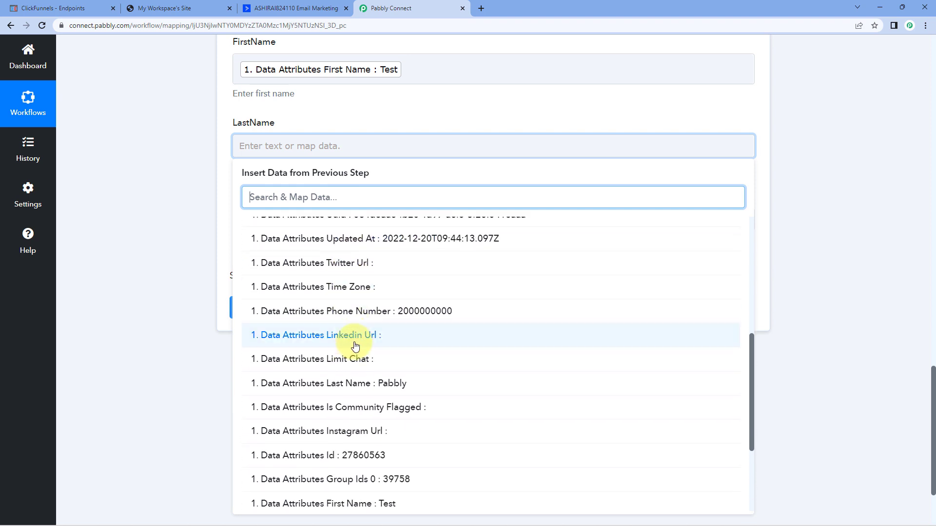
click(361, 383)
click(209, 227)
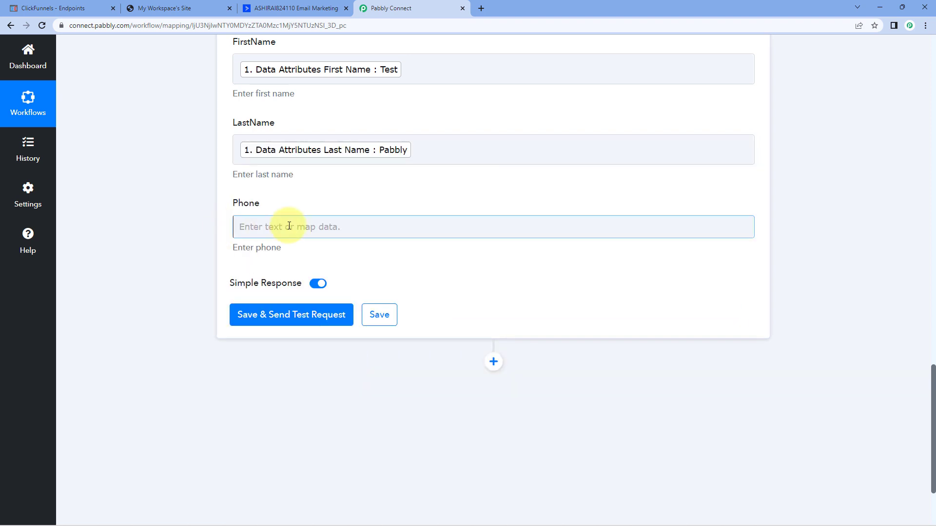
- Map the Phone field to Data Attributes Phone Number from the ClickFunnels step
click(286, 225)
click(309, 314)
scroll(360, 350, down, 6)
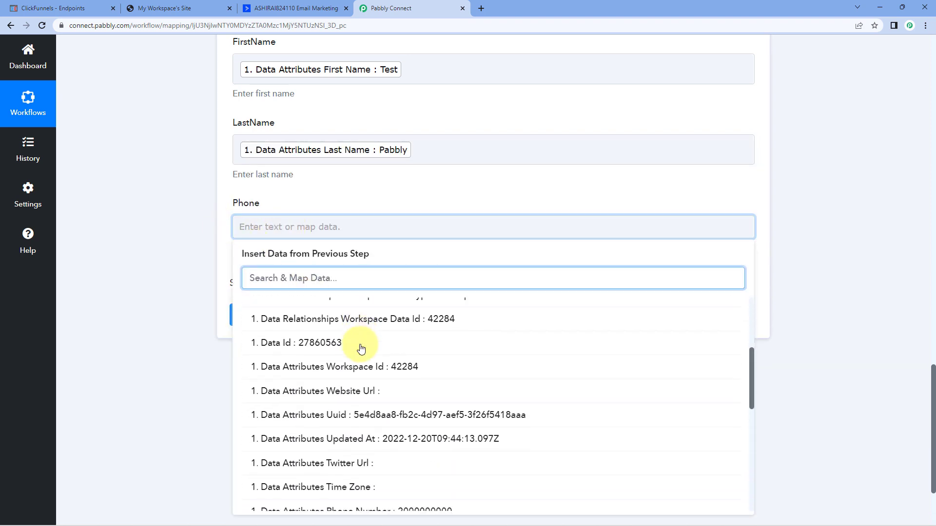
click(272, 392)
click(189, 229)
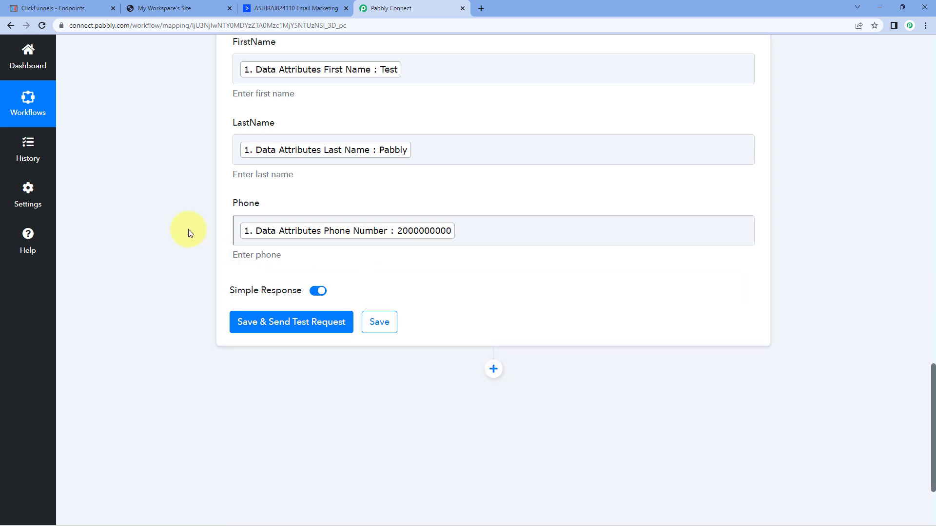
- Check the mapped contact fields, save the action with a test request and review the received response
scroll(188, 229, up, 2)
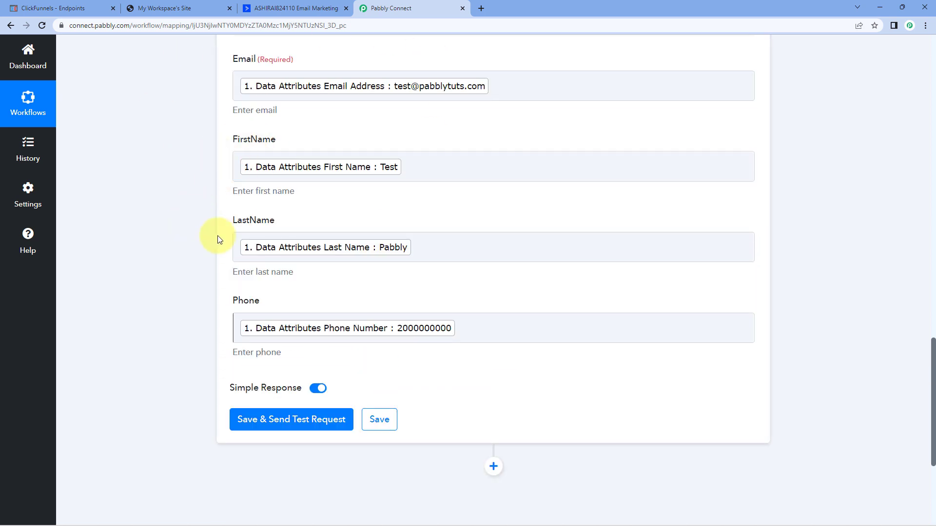
scroll(225, 264, down, 2)
click(299, 321)
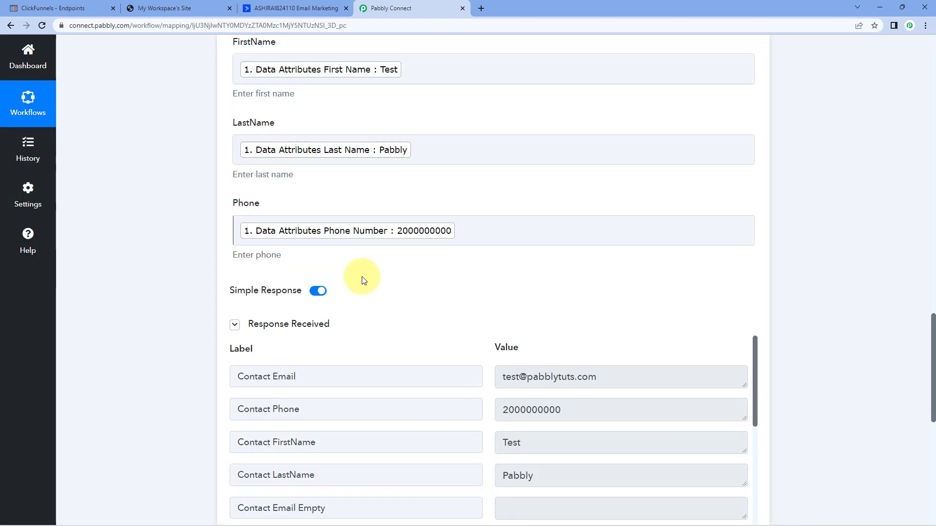
scroll(363, 279, down, 1)
scroll(365, 273, down, 1)
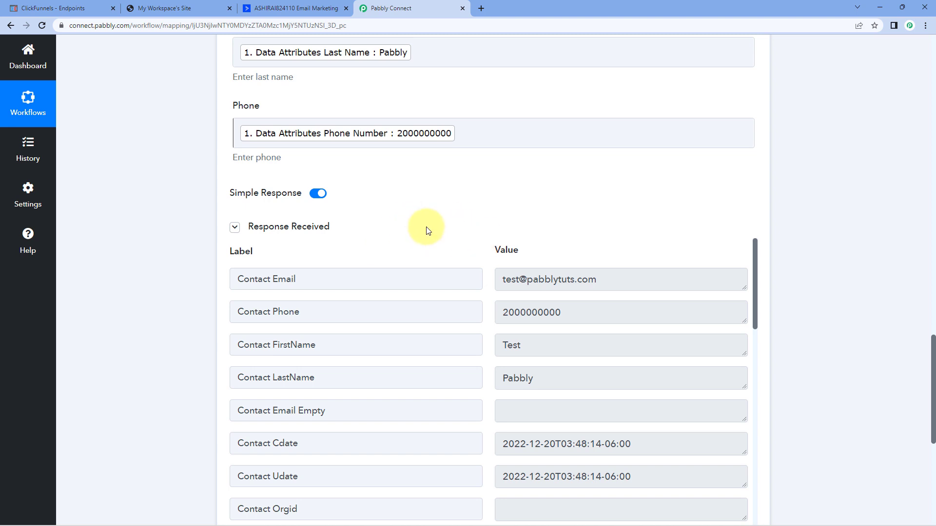
scroll(419, 229, down, 1)
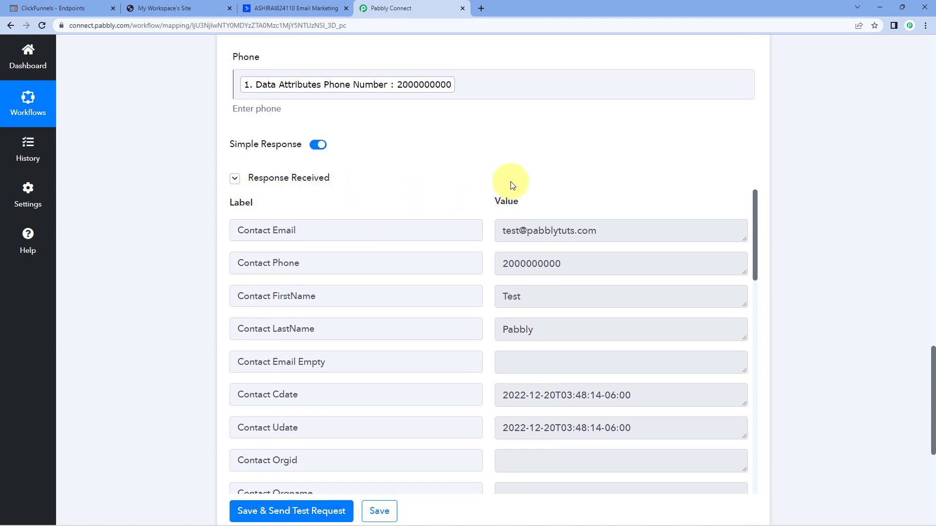
scroll(480, 214, down, 1)
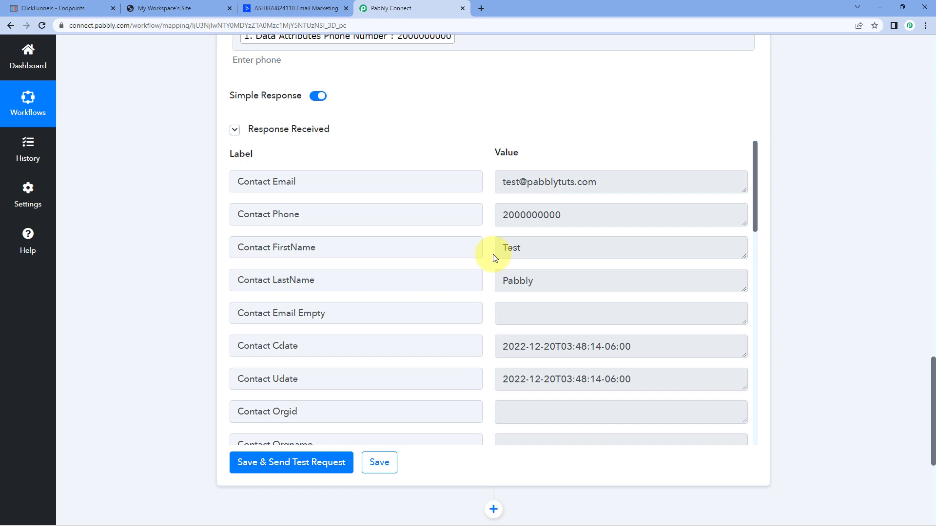
- Revisit the ClickFunnels webhook endpoints and opt-in page, and return to the received response in Pabbly Connect
scroll(480, 151, up, 6)
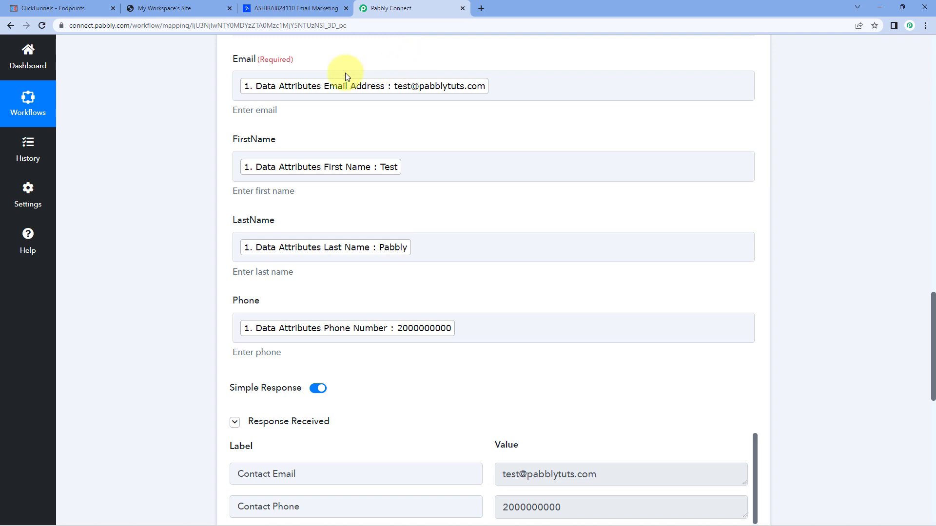
click(69, 8)
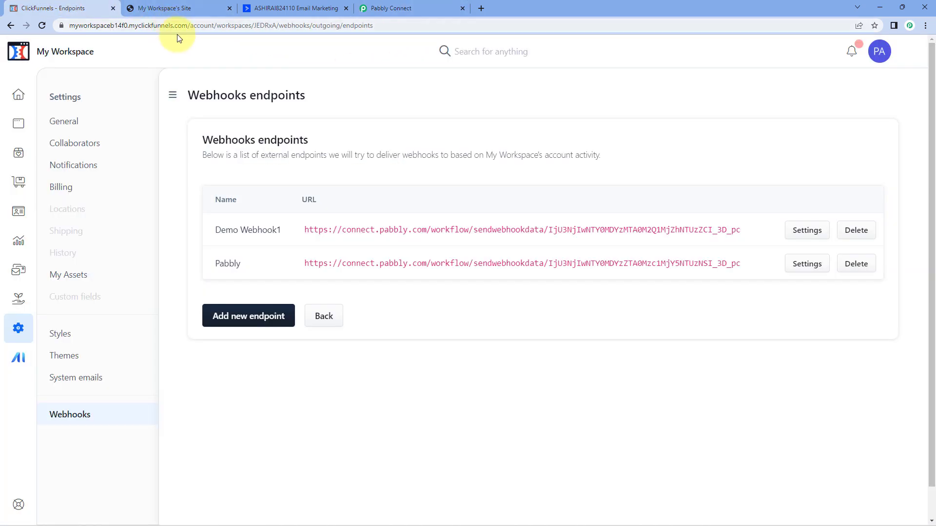
click(172, 9)
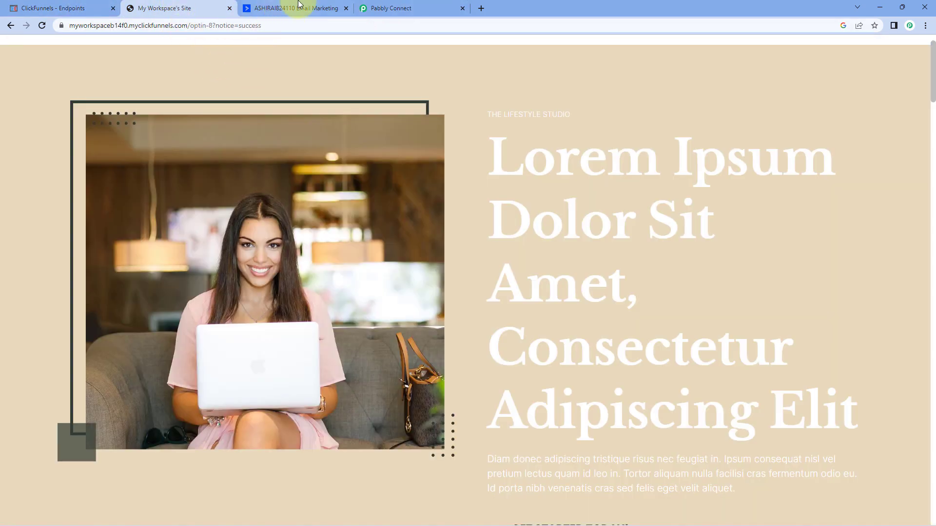
click(394, 7)
scroll(465, 283, down, 4)
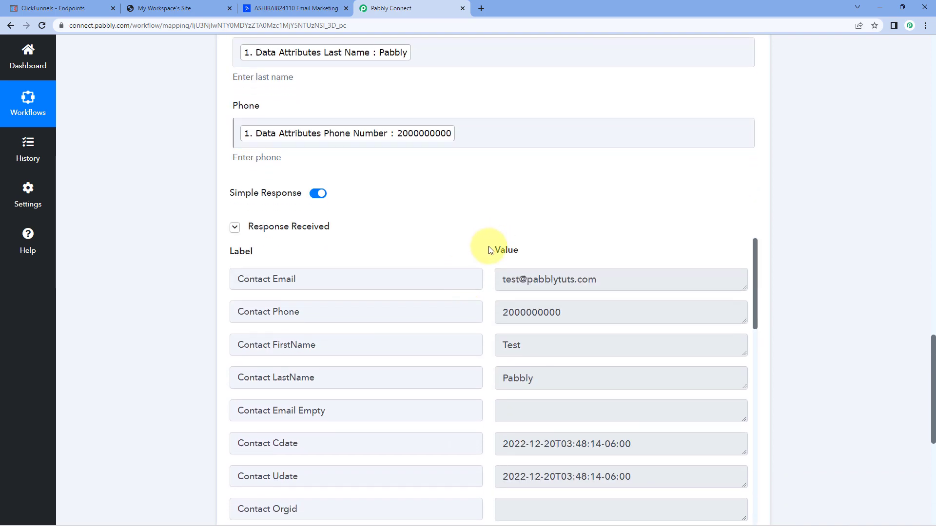
- Switch to ActiveCampaign and open the test contact's record from the contact list
click(278, 7)
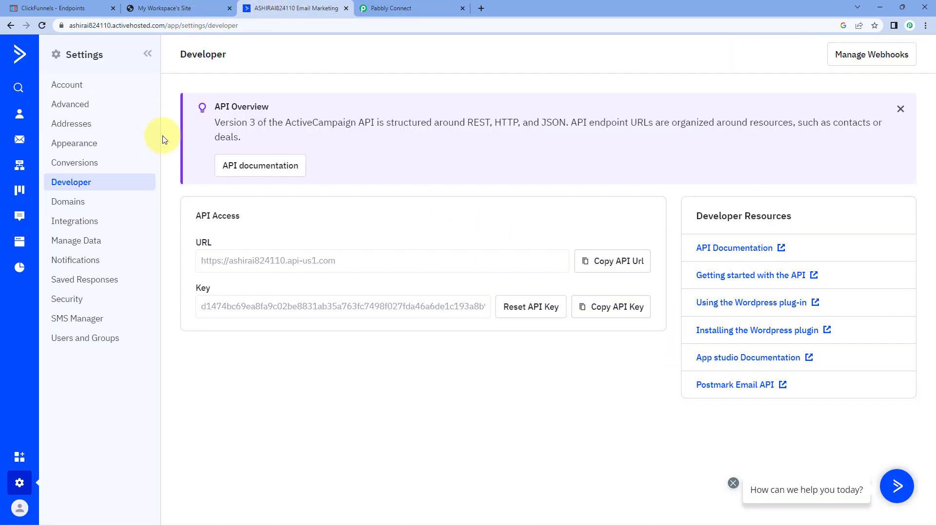
click(24, 117)
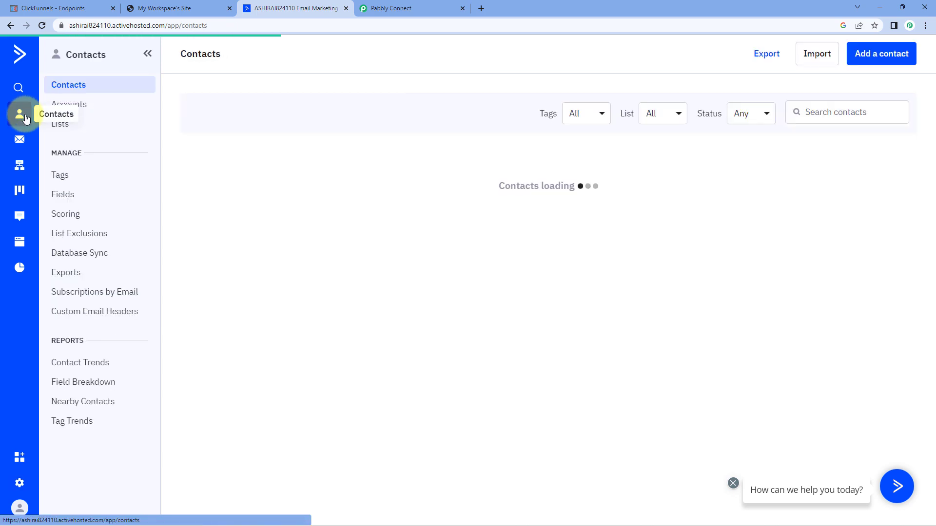
scroll(293, 309, down, 2)
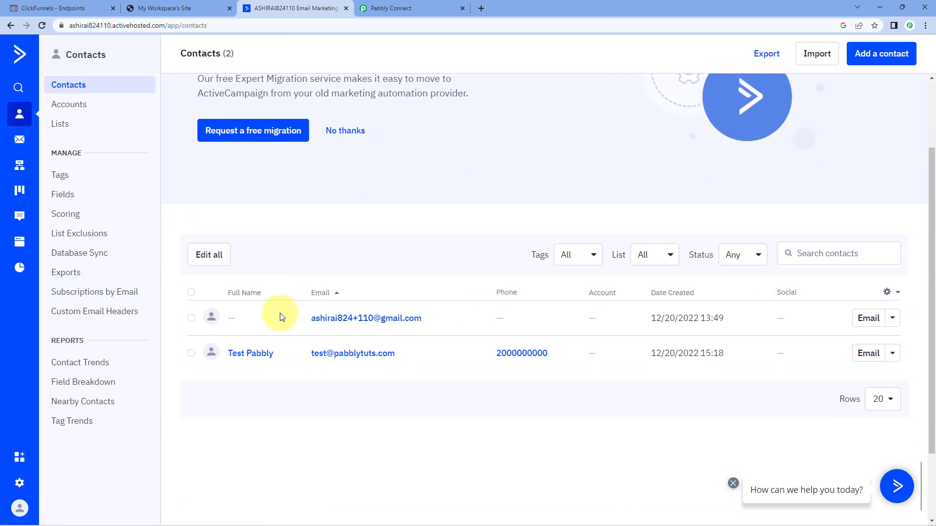
click(250, 359)
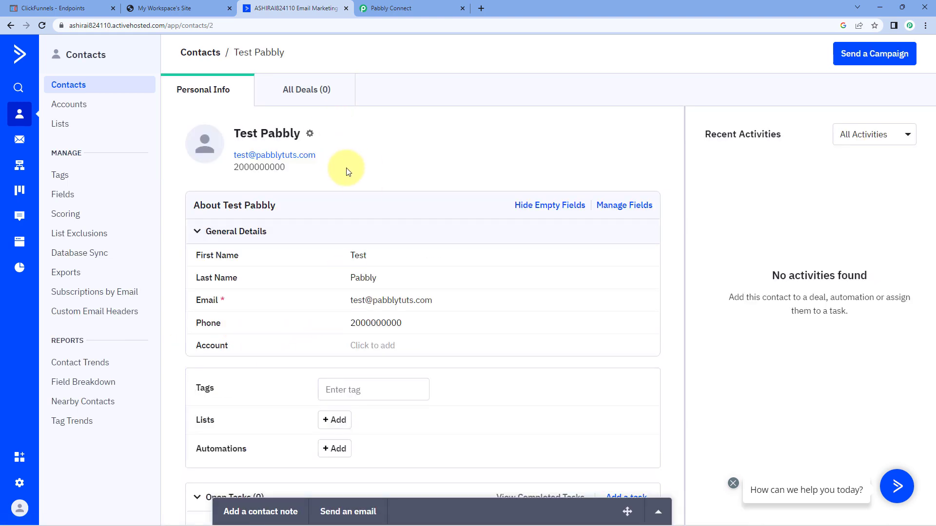
- Revisit the ClickFunnels opt-in page, and check the contact's first name, last name, email and phone in ActiveCampaign
click(161, 8)
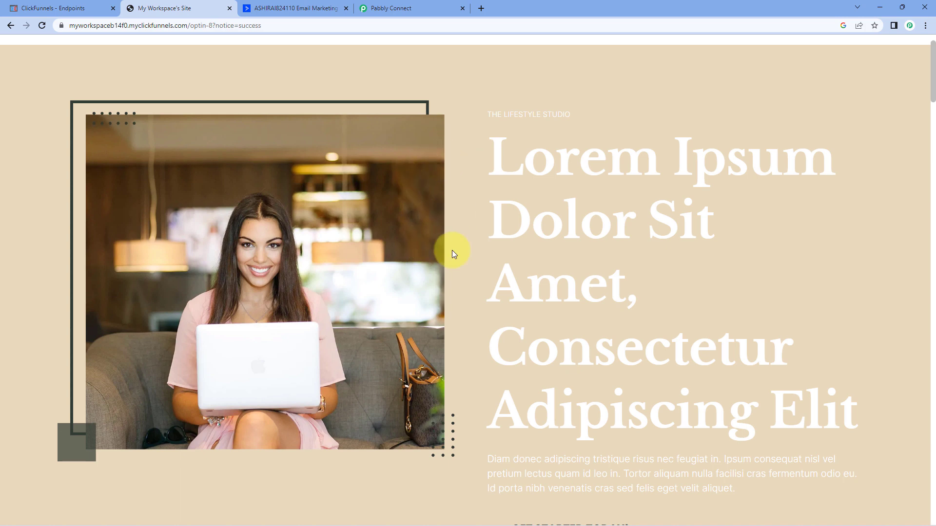
click(302, 8)
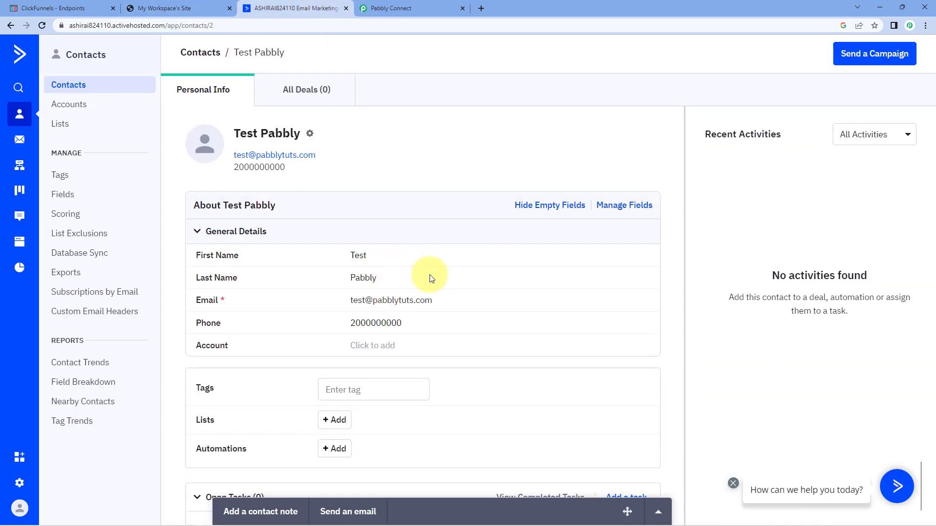
drag(341, 255, 334, 285)
drag(463, 302, 328, 303)
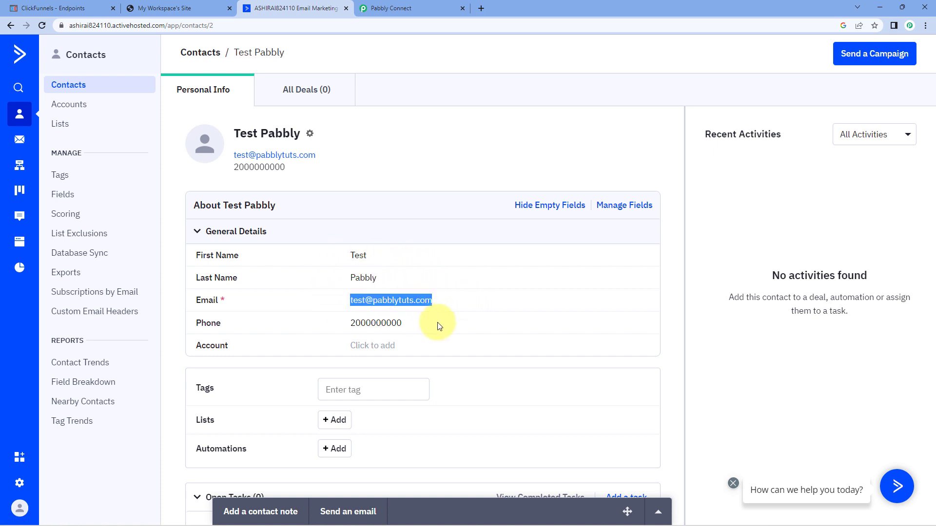
drag(439, 324, 343, 324)
click(375, 175)
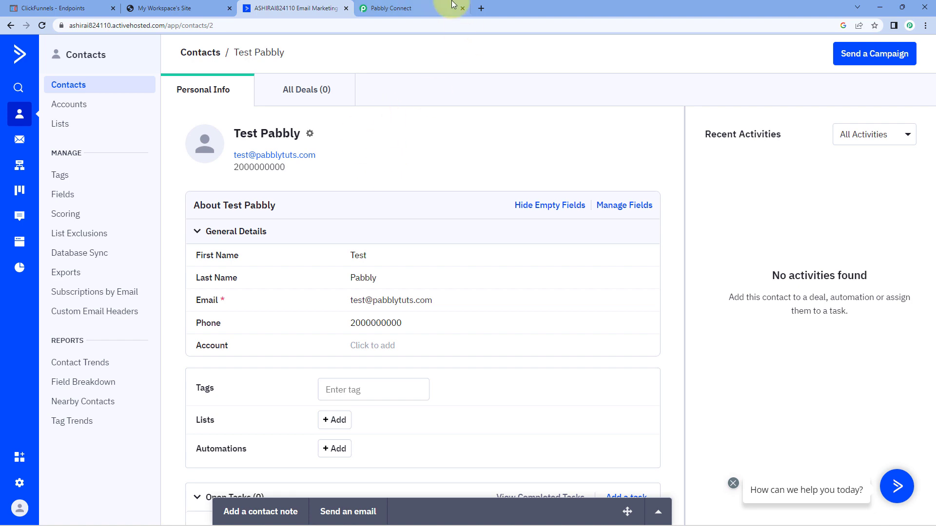
- Return to Pabbly Connect and collapse the ActiveCampaign action and Clickfunnels trigger steps
key(ctrl+Tab)
scroll(746, 194, up, 3)
scroll(747, 194, up, 10)
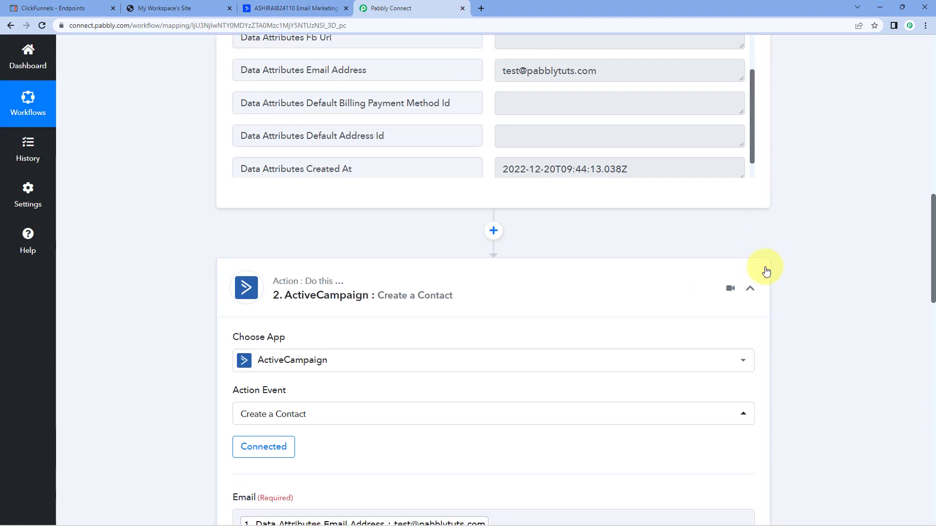
click(764, 277)
scroll(764, 277, up, 10)
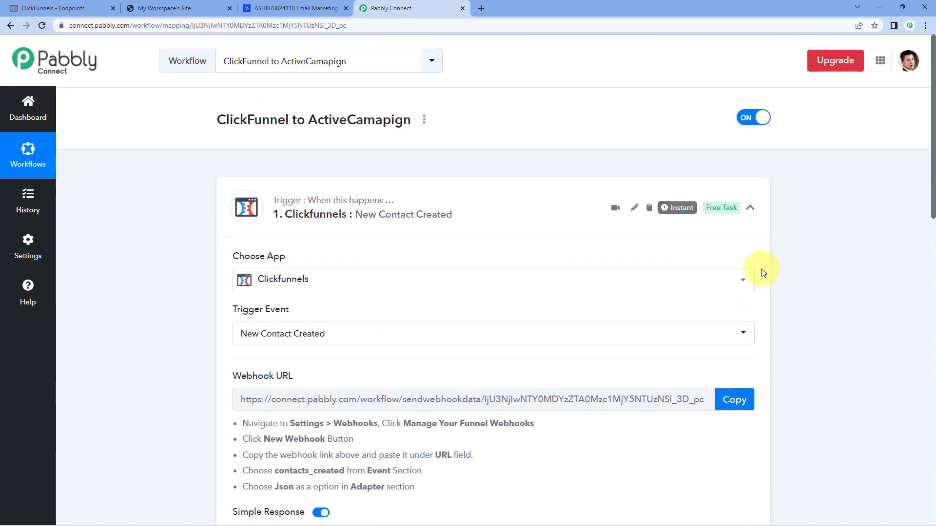
click(749, 207)
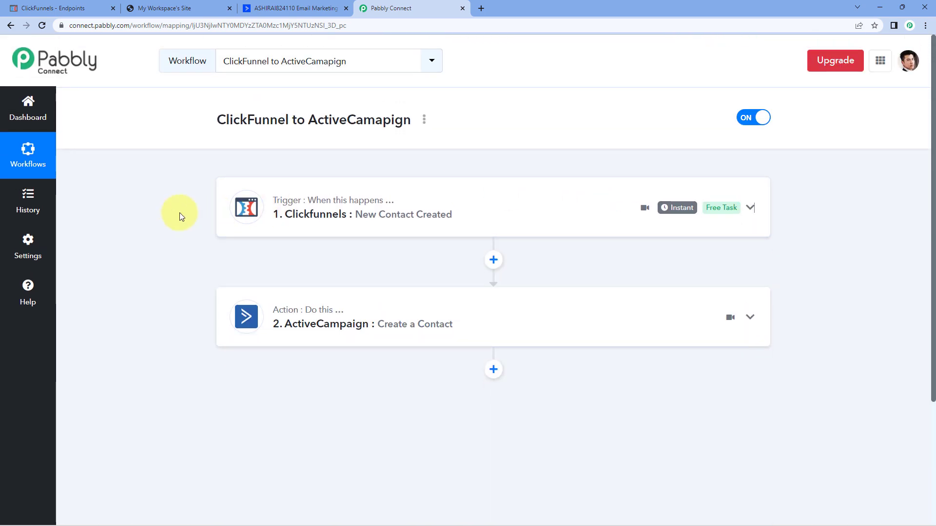
- Open the sign-up form on the ClickFunnels opt-in page and clear its name, email and phone fields
click(184, 5)
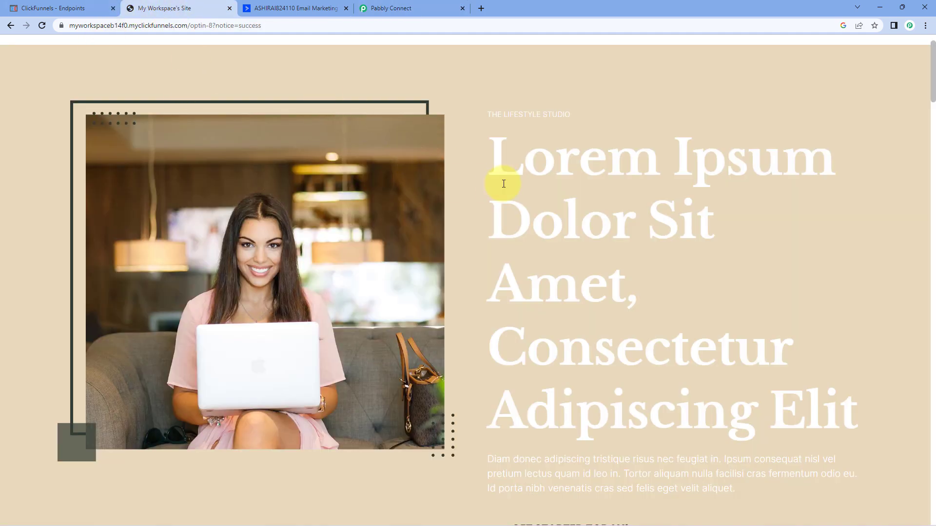
scroll(493, 191, down, 4)
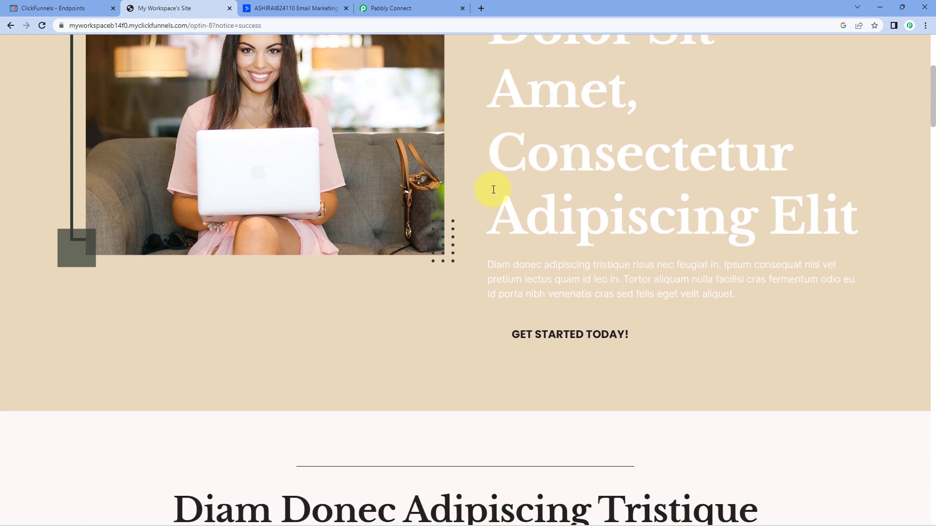
click(567, 340)
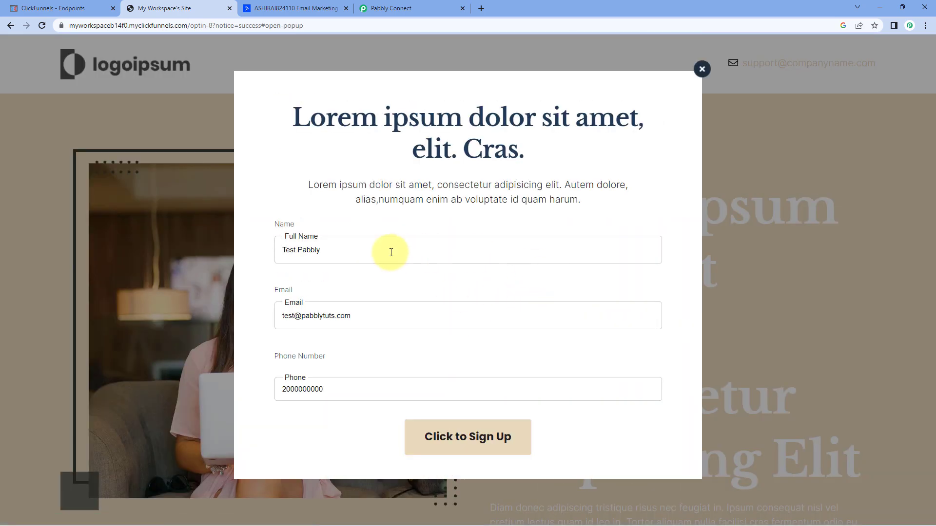
drag(389, 251, 172, 255)
key(BackSpace)
drag(359, 315, 194, 315)
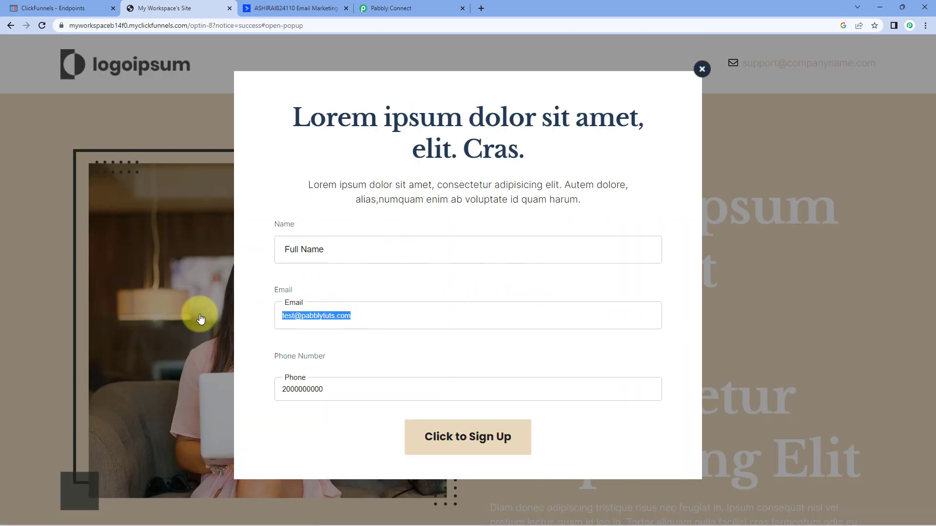
key(BackSpace)
drag(332, 386, 255, 386)
key(BackSpace)
- Enter a second test contact's full name, email and phone number in the sign-up form and submit it
click(323, 246)
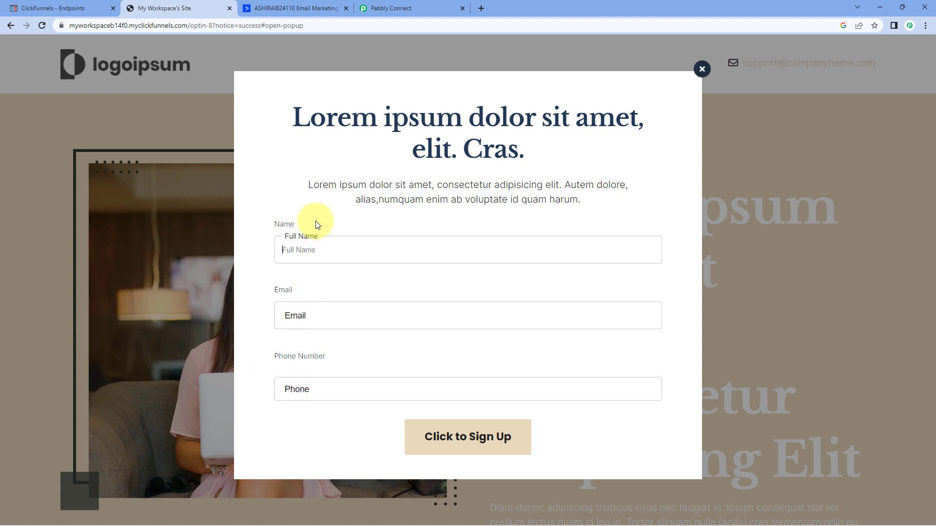
text(Demo Test)
key(Tab)
text(dem)
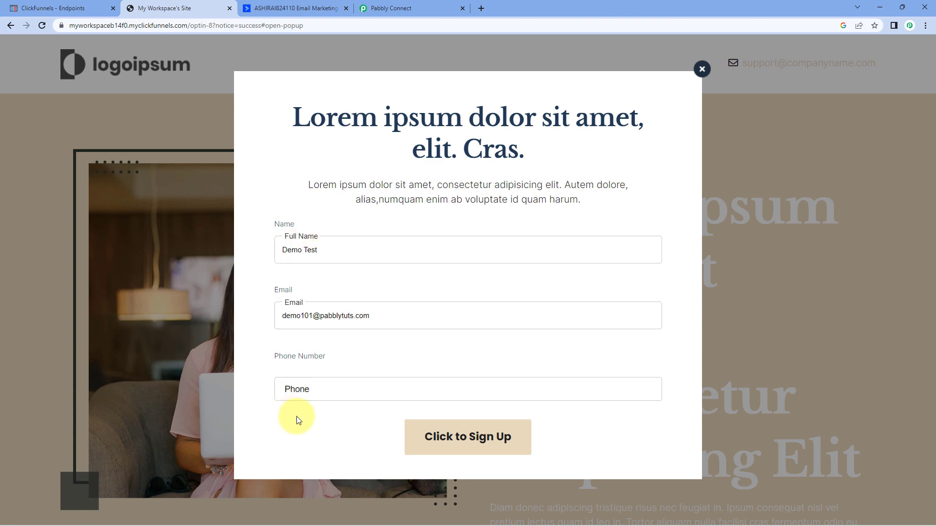
click(328, 385)
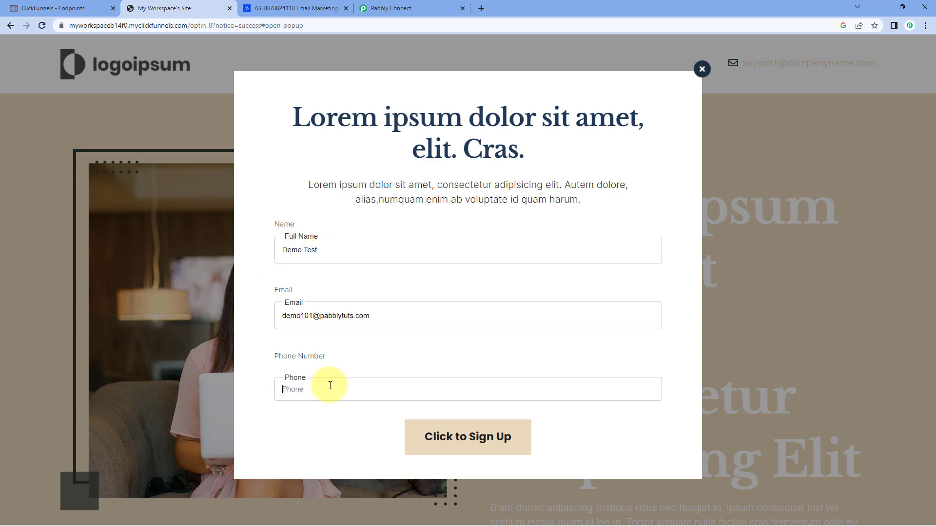
text(3000000000)
click(458, 438)
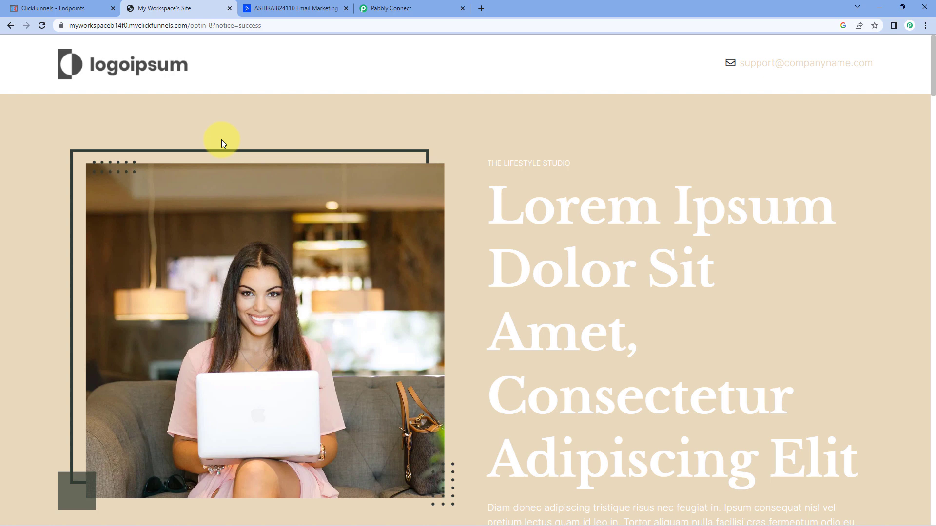
- Open the newly submitted contact's record in ActiveCampaign to check its details, and return to the Pabbly Connect workflow
click(291, 9)
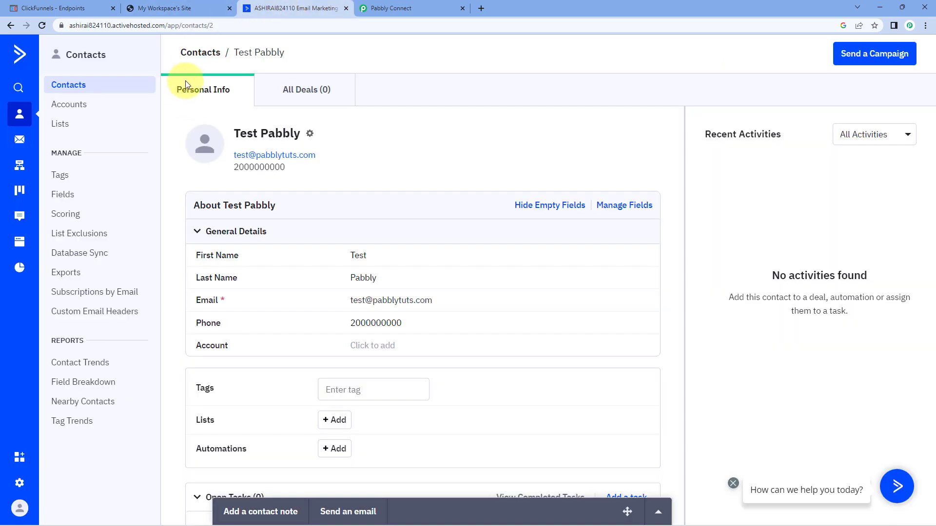
click(201, 54)
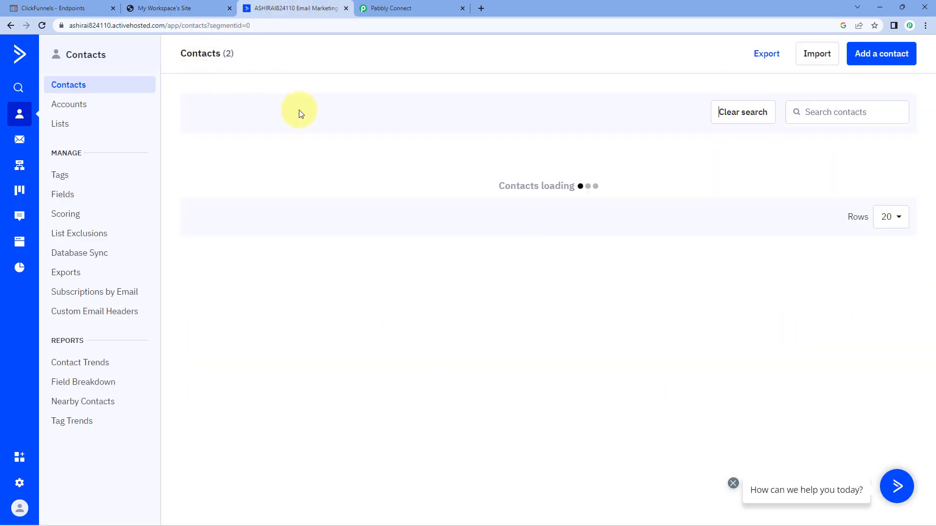
click(249, 217)
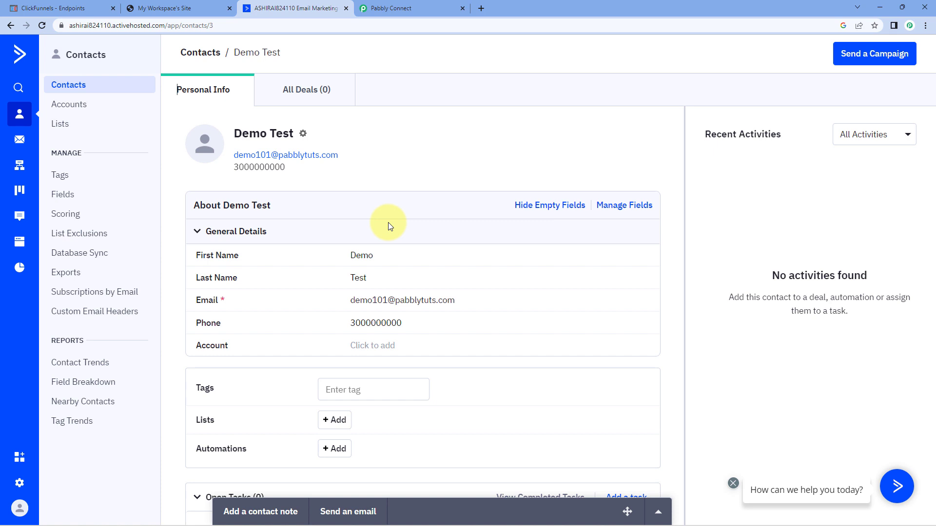
click(419, 8)
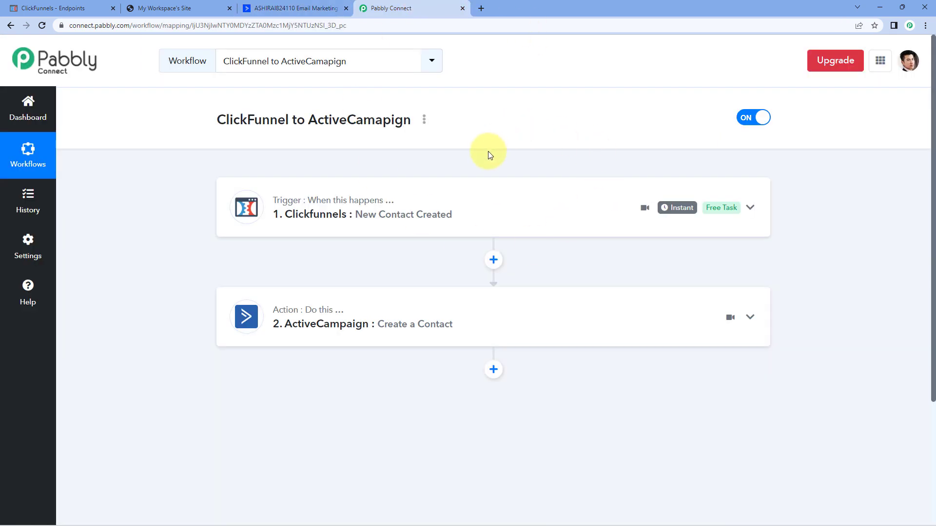